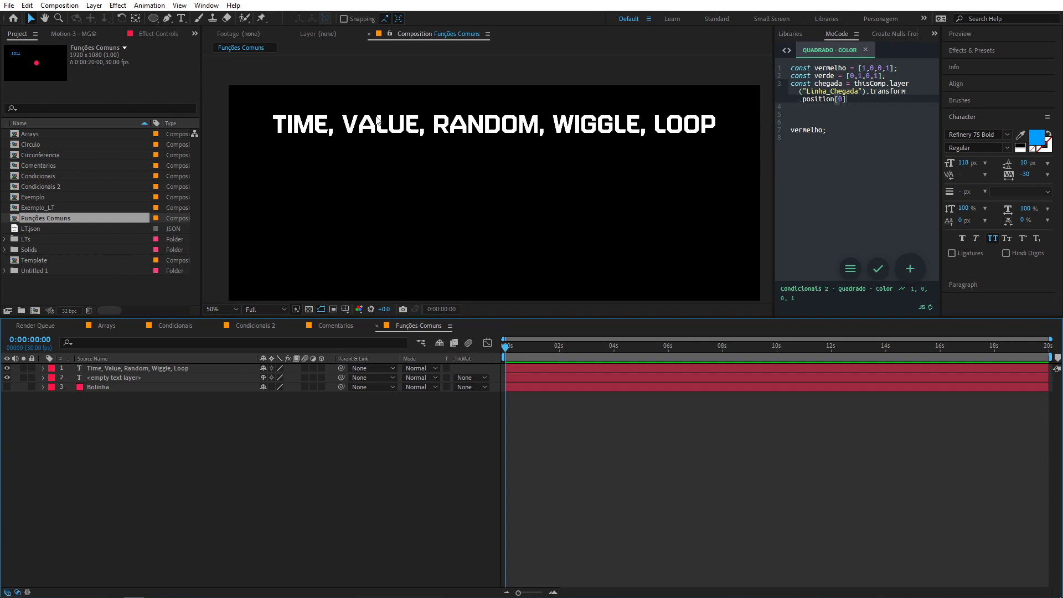
# Step: Add an expression with the number 6654 to the Source Text of the empty text layer
pyautogui.click(43, 378)
pyautogui.click(124, 378)
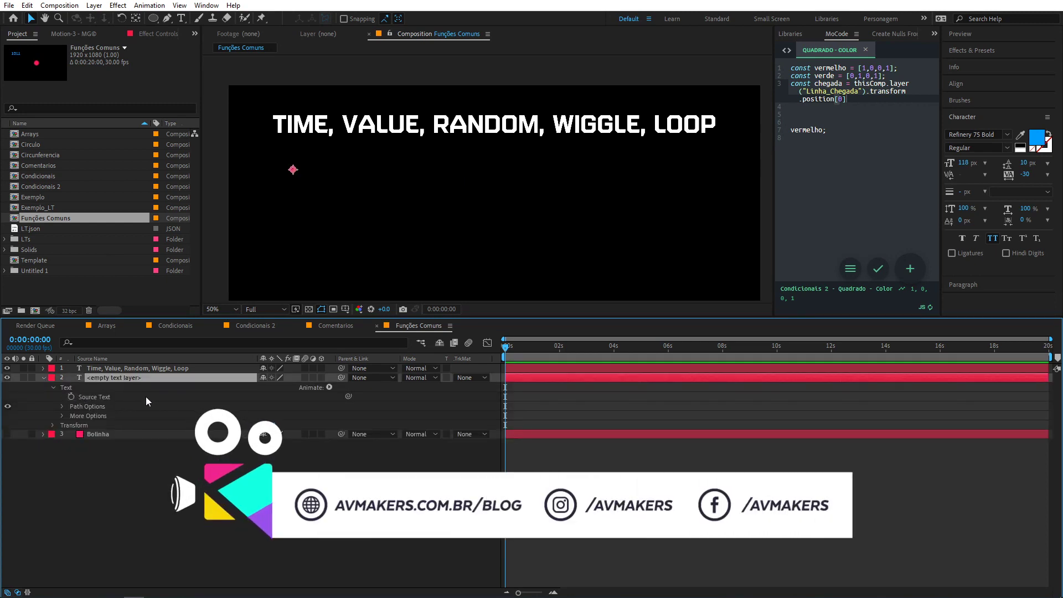
pyautogui.keyDown('alt'); pyautogui.click(71, 397); pyautogui.keyUp('alt')
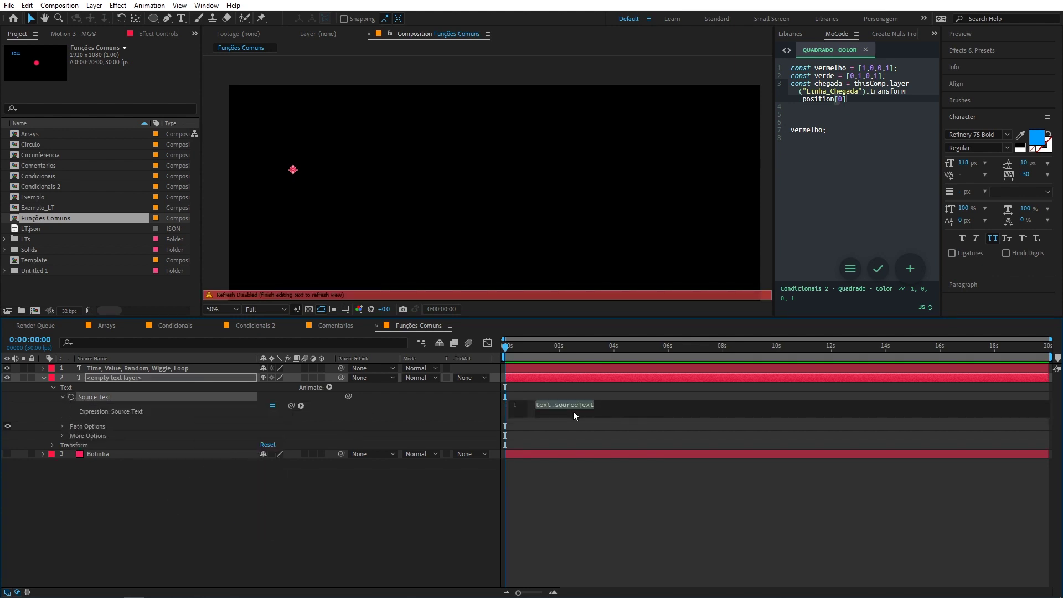
pyautogui.write('6654')
pyautogui.press('KP_Enter')
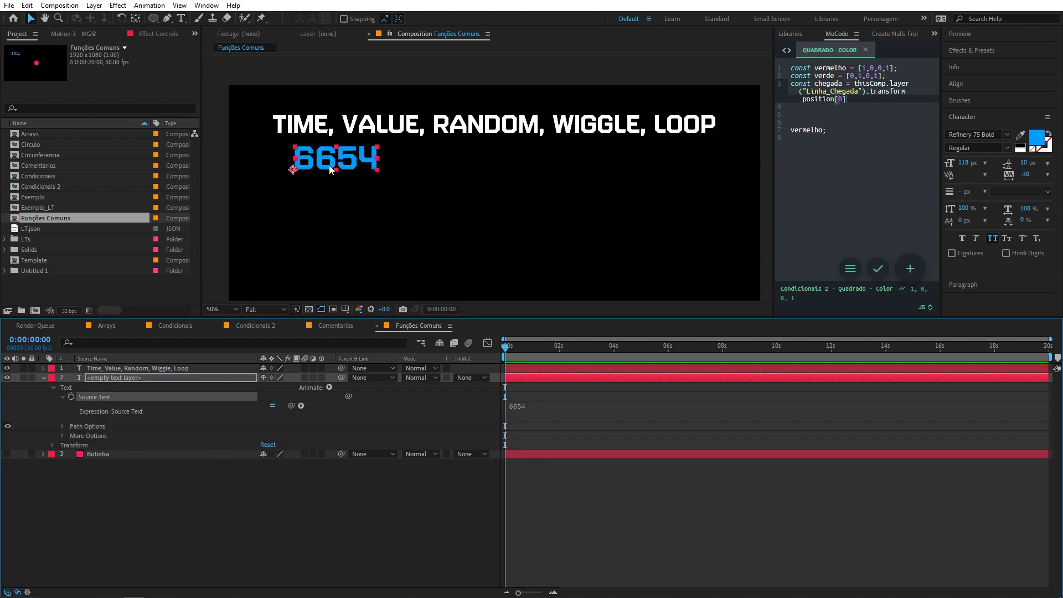
# Step: Move the blue number text down so it sits well below the composition's title line
pyautogui.moveTo(329, 165); pyautogui.dragTo(323, 221)
pyautogui.moveTo(426, 237); pyautogui.dragTo(443, 188)
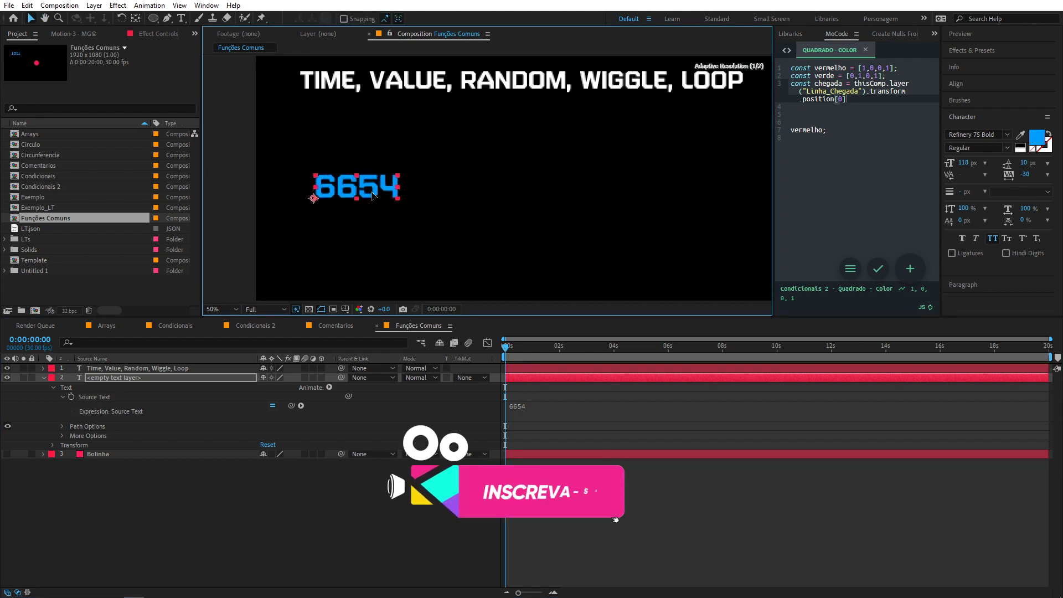
pyautogui.moveTo(373, 195); pyautogui.dragTo(363, 200)
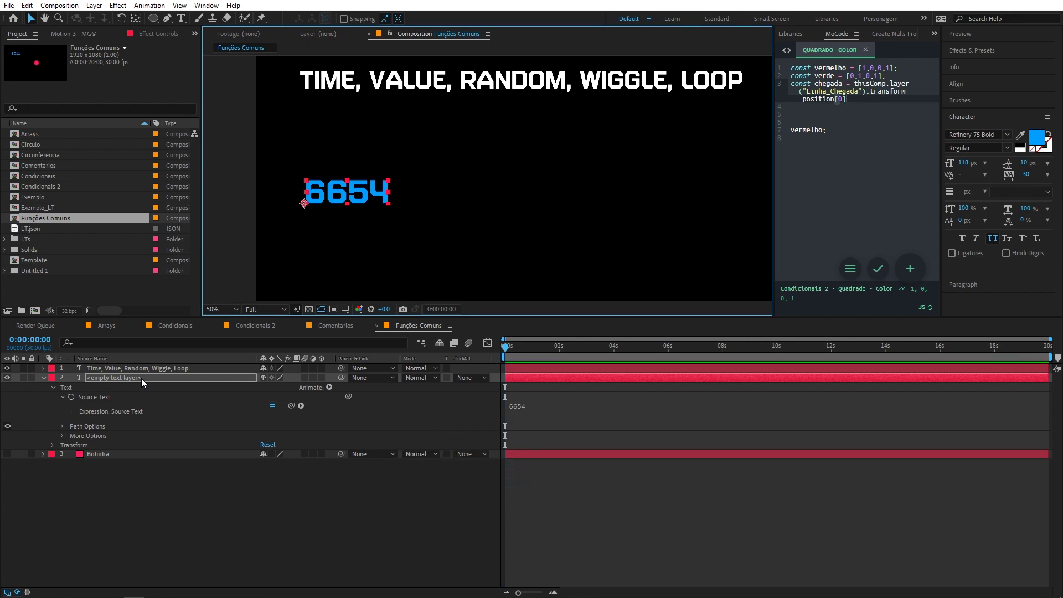
# Step: Replace the Source Text expression with the string "Texto exemplo"
pyautogui.click(533, 405)
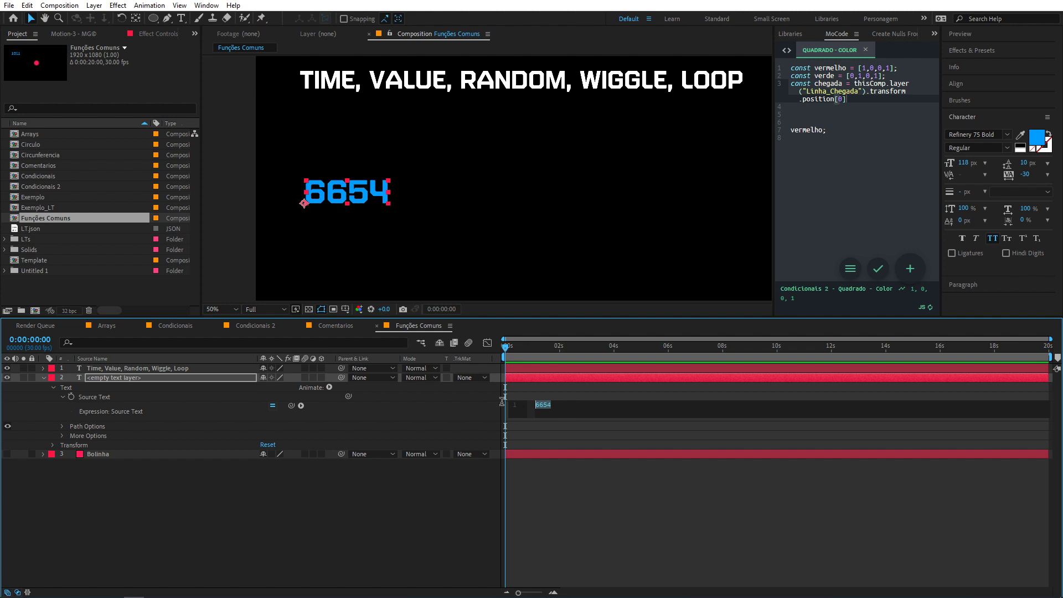
pyautogui.write('""')
pyautogui.write('Texto exem')
pyautogui.write('plo')
pyautogui.click(503, 407)
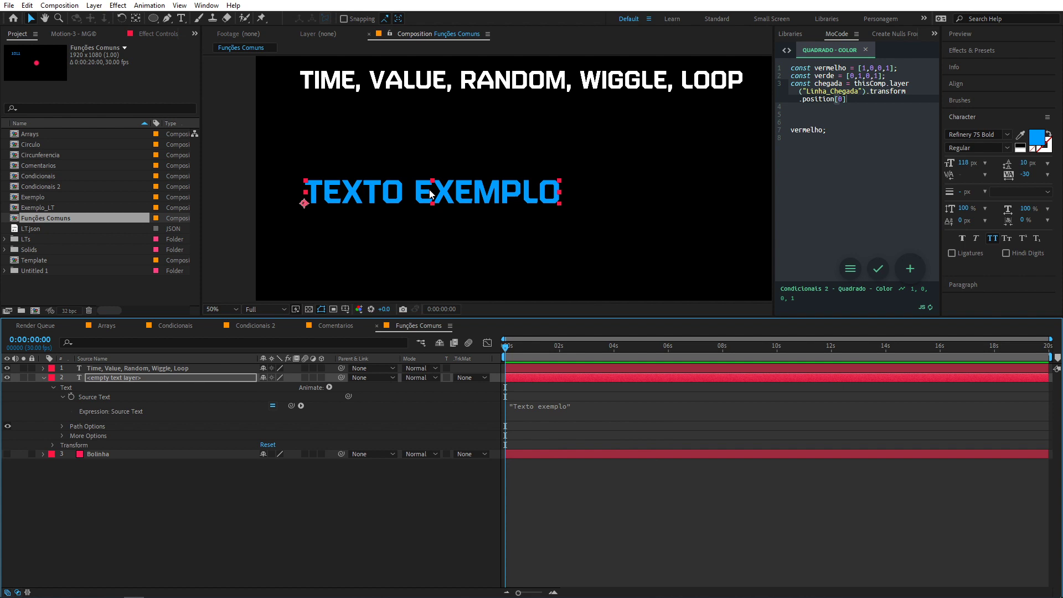
# Step: Link the Source Text expression to the Bolinha layer's X Position and set that X Position to 1012
pyautogui.click(634, 410)
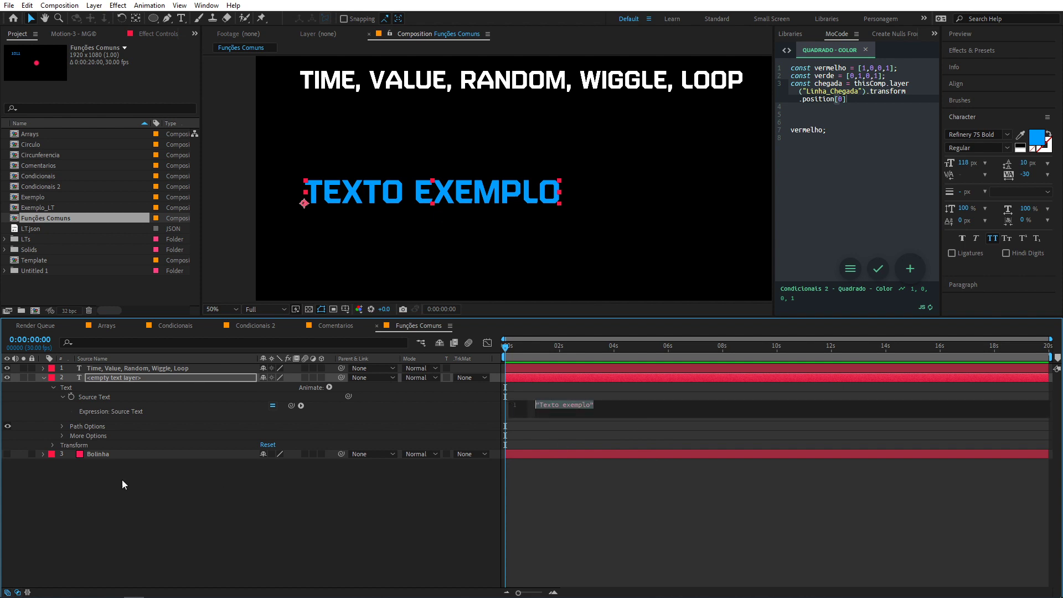
pyautogui.click(43, 455)
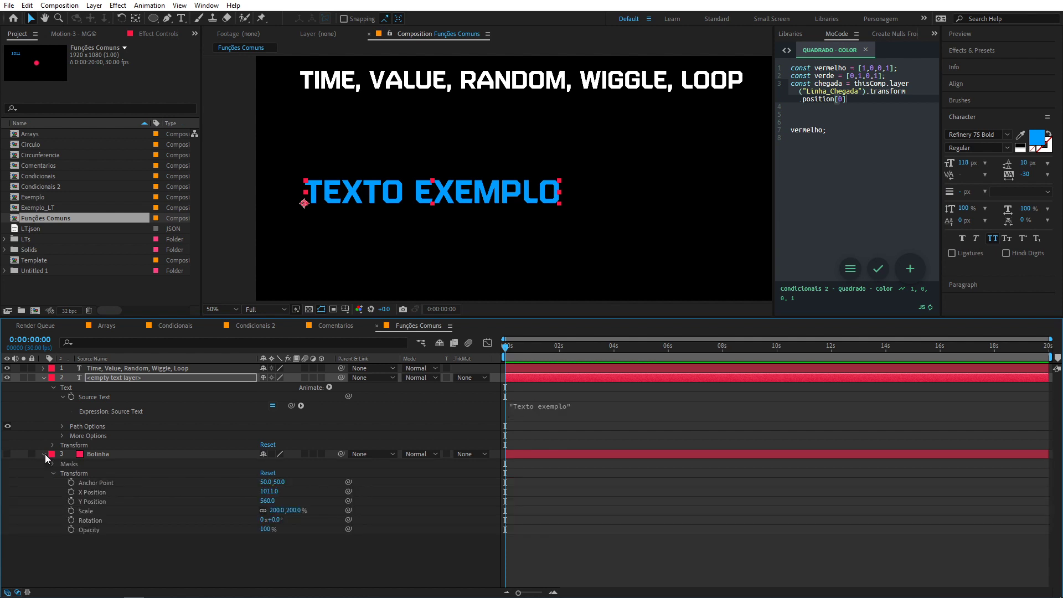
pyautogui.click(95, 495)
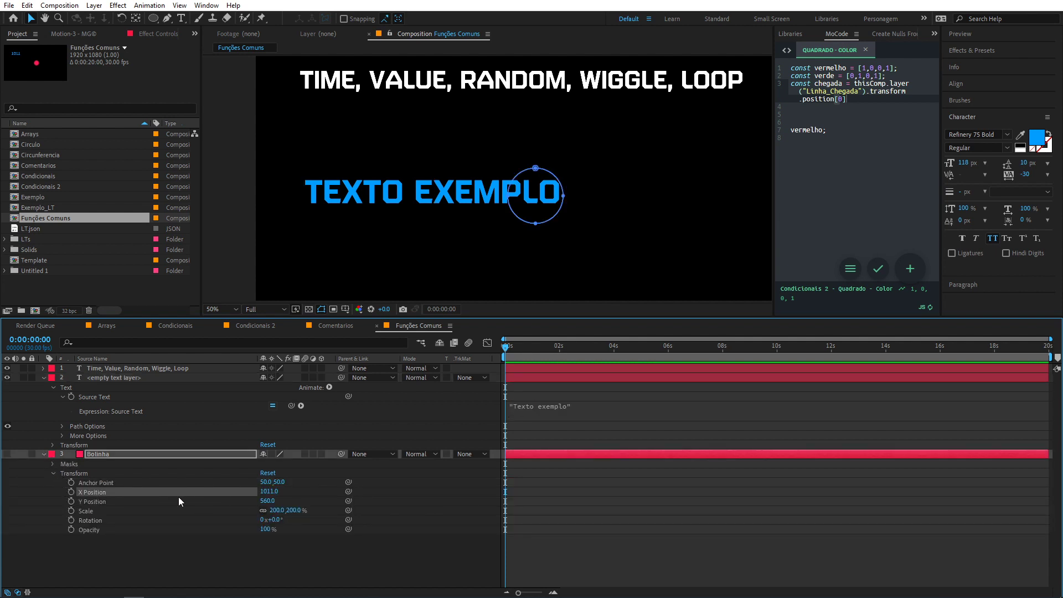
pyautogui.click(610, 408)
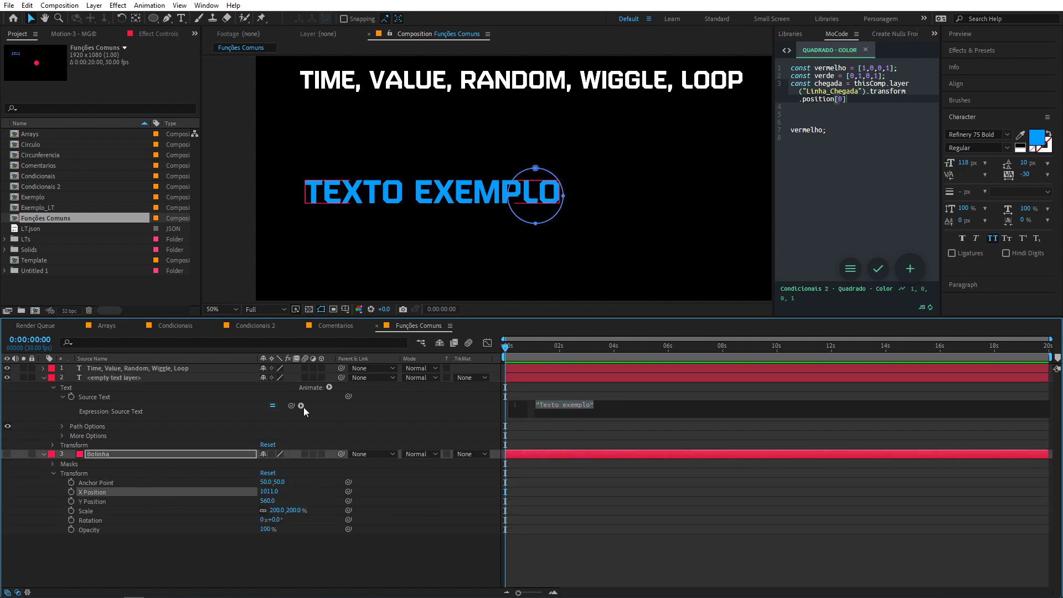
pyautogui.moveTo(292, 407); pyautogui.dragTo(166, 493)
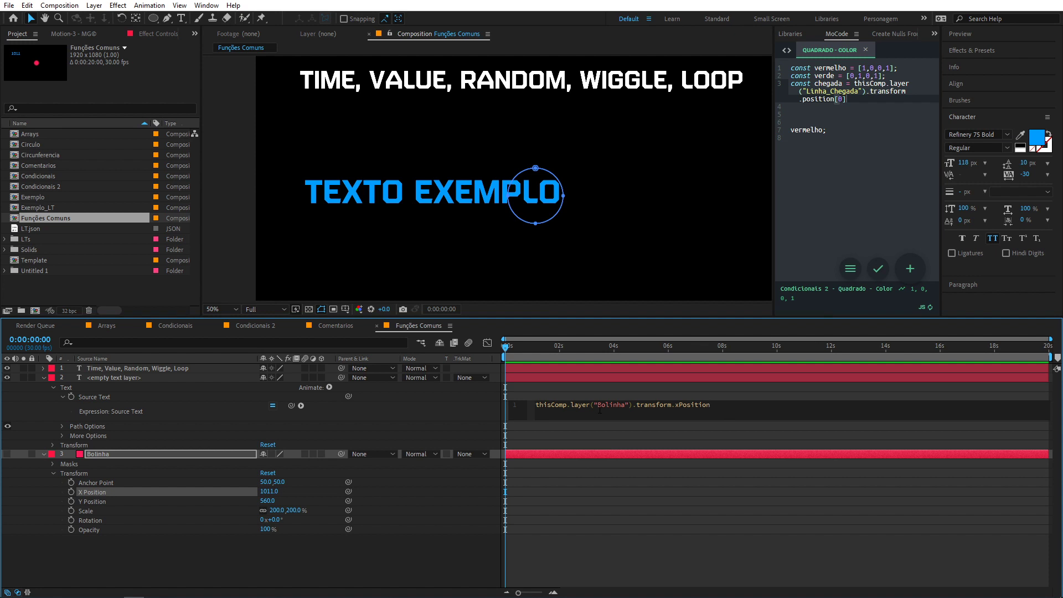
pyautogui.press('KP_Enter')
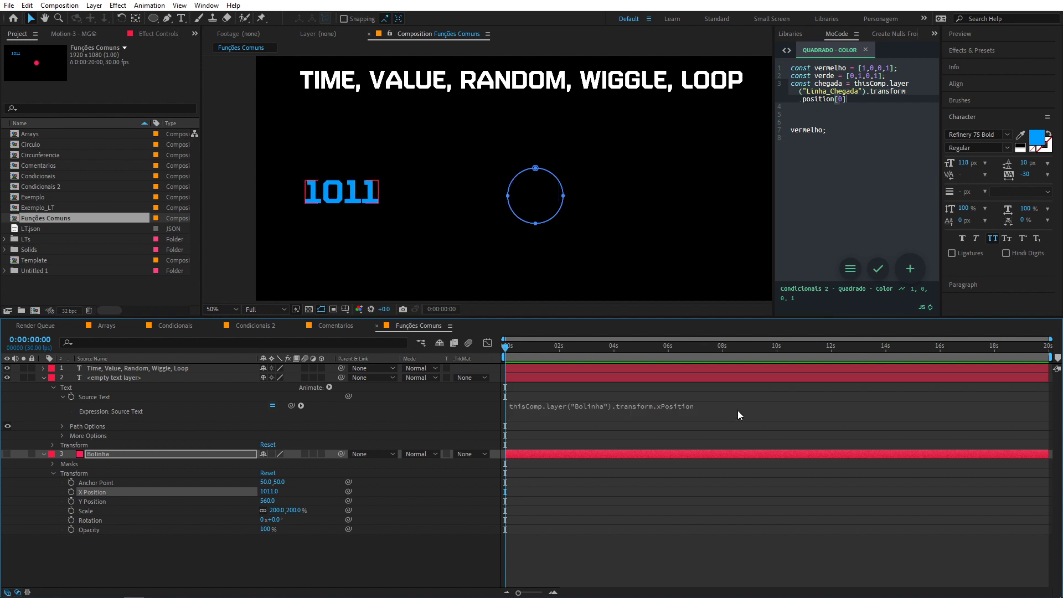
pyautogui.moveTo(264, 491)
pyautogui.mouseDown()
pyautogui.moveTo(240, 493)
pyautogui.moveTo(252, 492)
pyautogui.mouseUp()
# Step: Replace the Source Text expression of the text layer with time
pyautogui.click(720, 406)
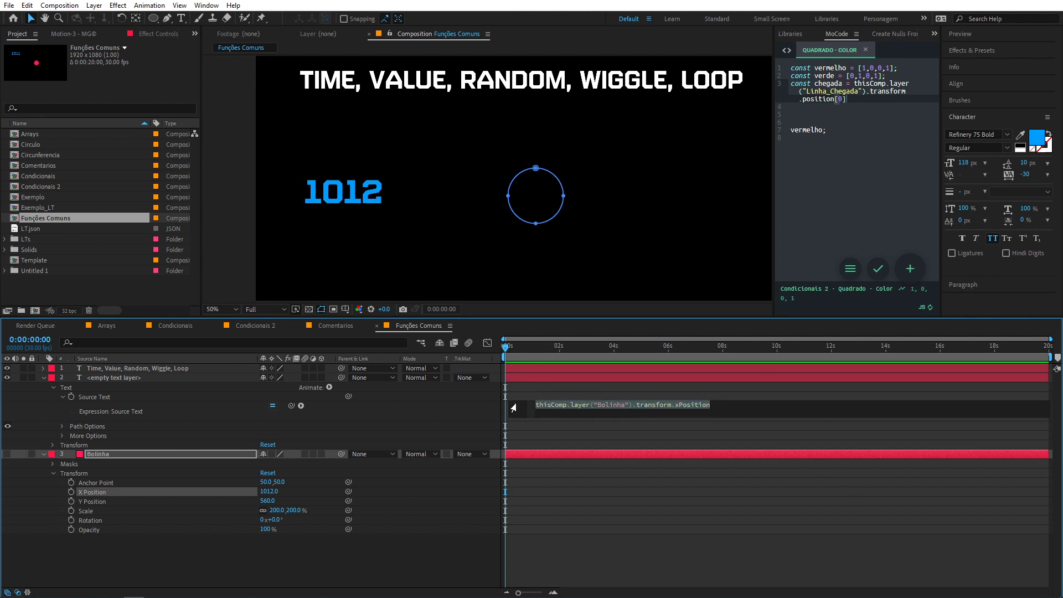
pyautogui.write('time')
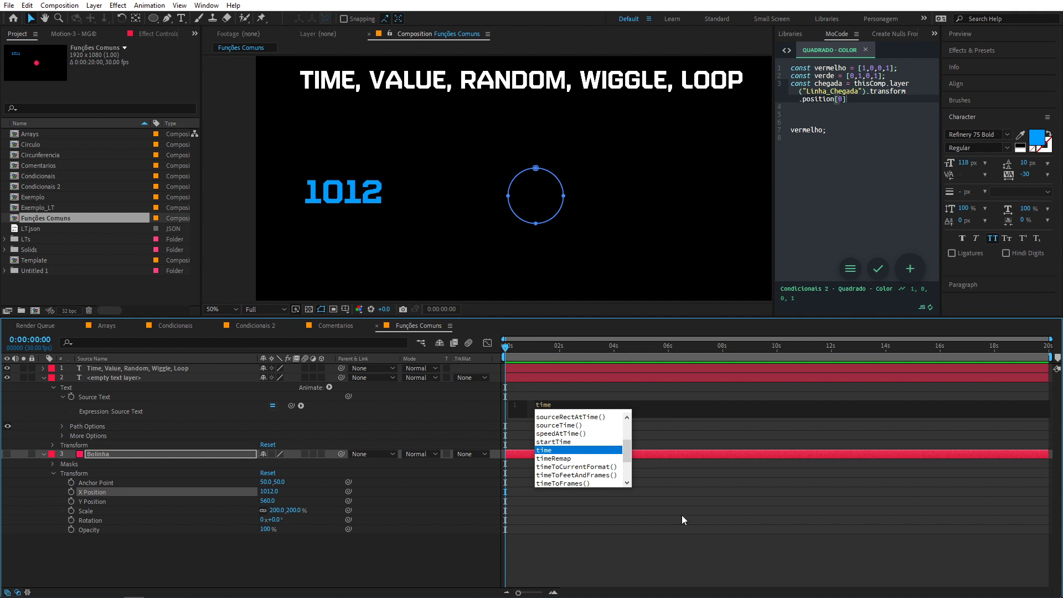
pyautogui.click(599, 479)
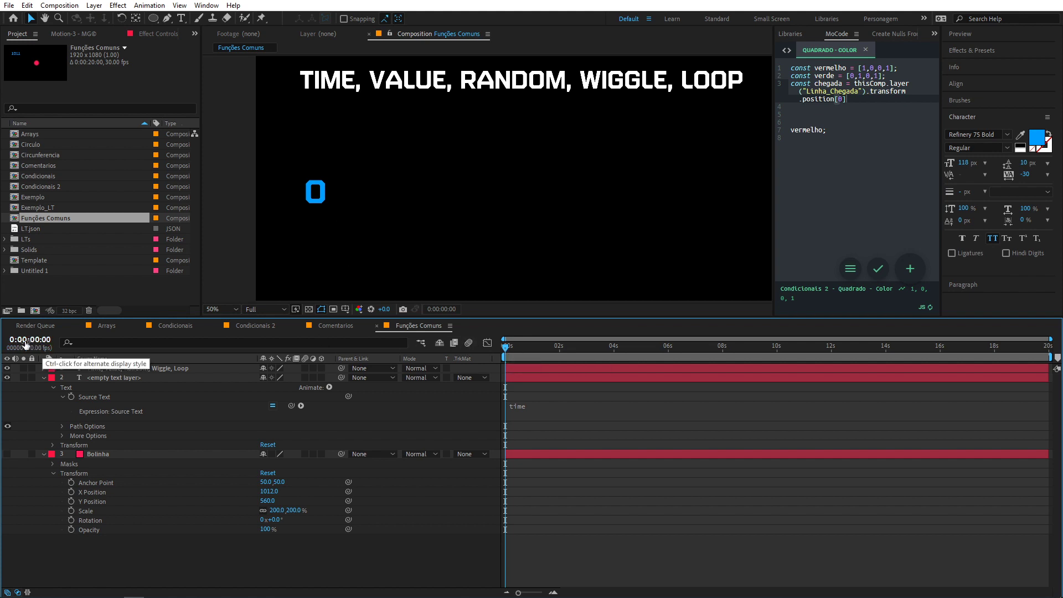
# Step: Scrub and step the playhead through the first second to examine how the time value changes, ending at frame 15
pyautogui.click(529, 345)
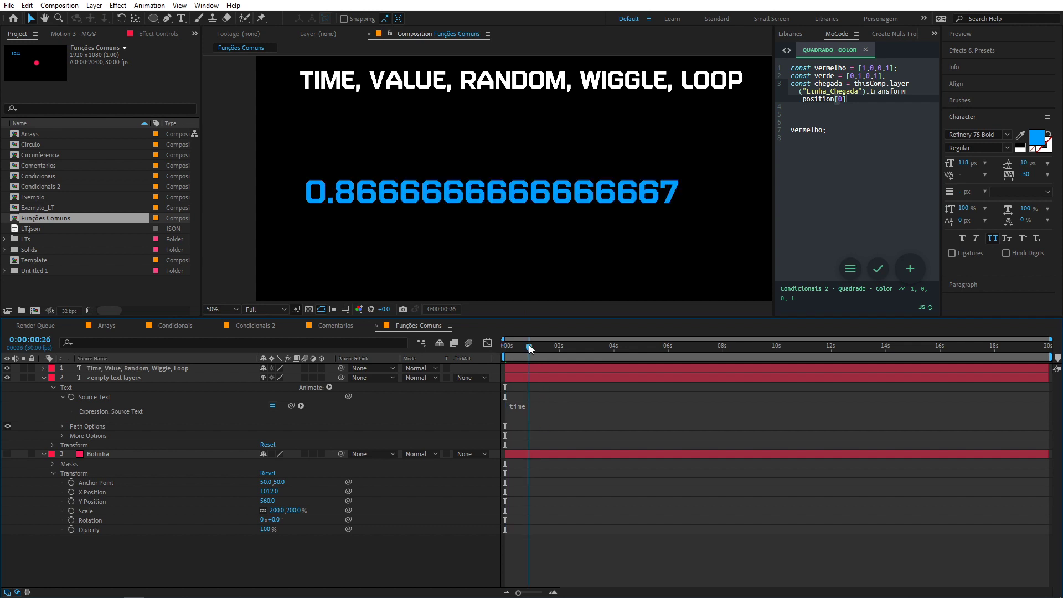
pyautogui.moveTo(530, 347); pyautogui.dragTo(533, 347)
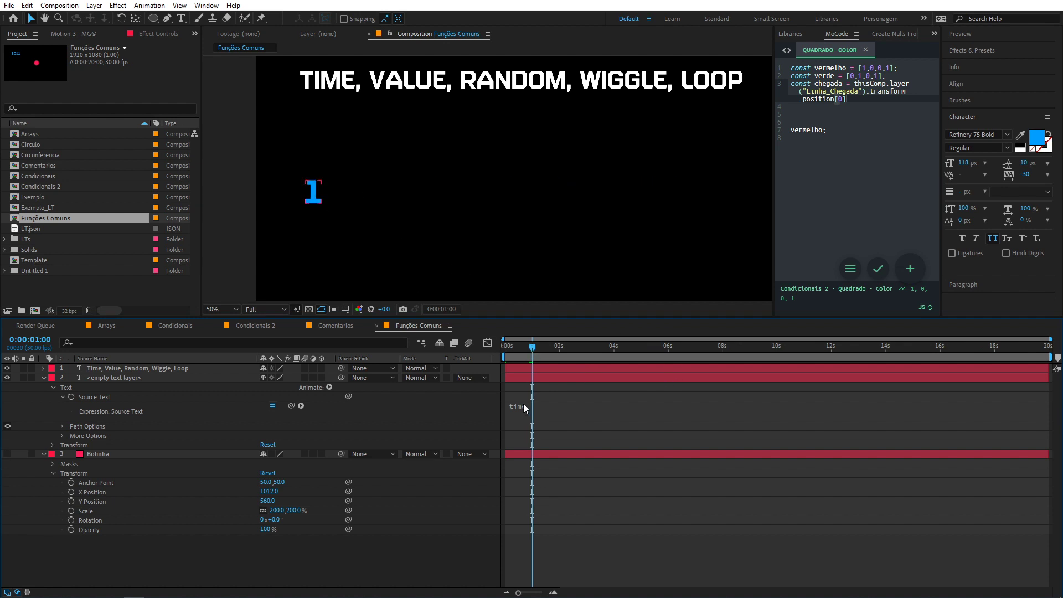
pyautogui.click(418, 259)
pyautogui.moveTo(532, 354); pyautogui.dragTo(519, 353)
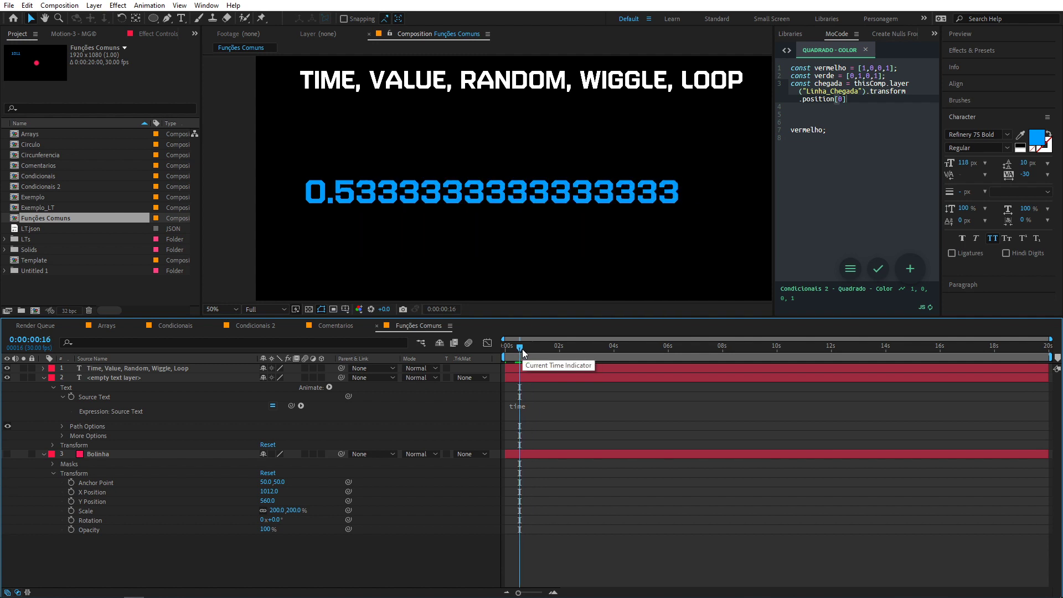
pyautogui.press('pagedown')
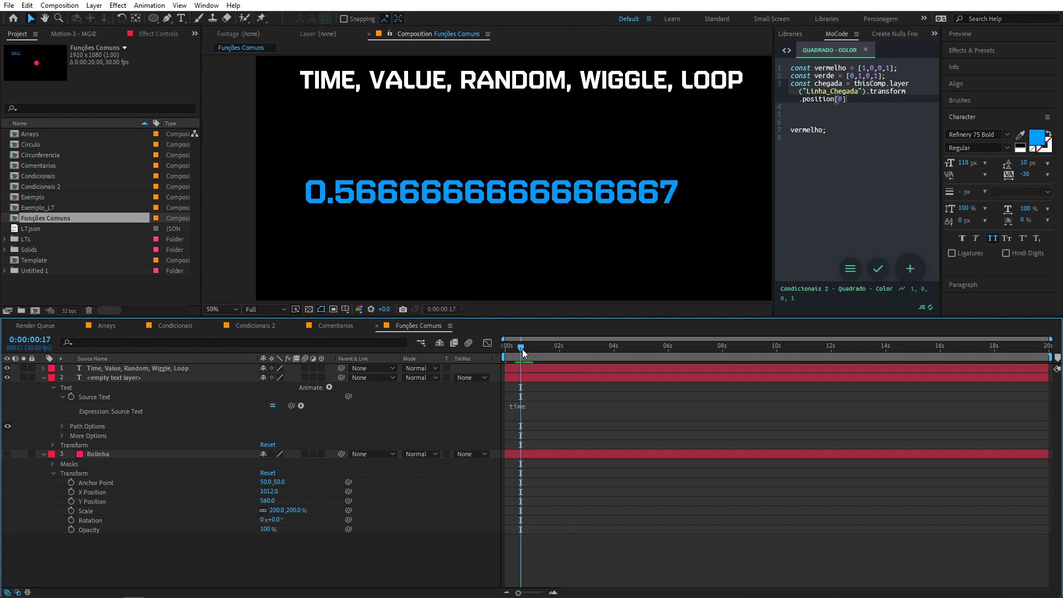
pyautogui.press('pageup')
pyautogui.press('pageup')
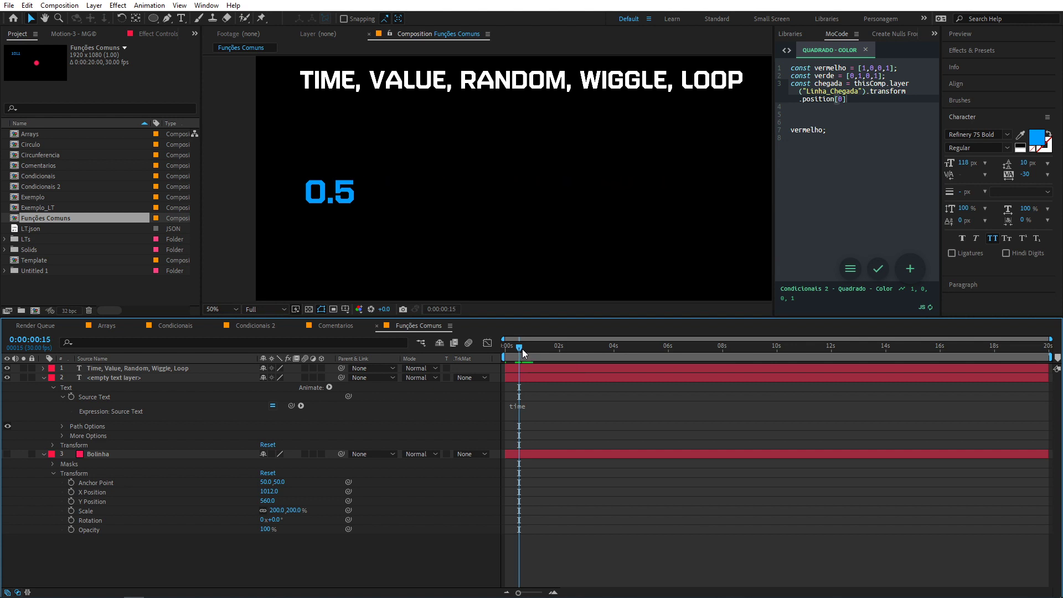
pyautogui.click(592, 407)
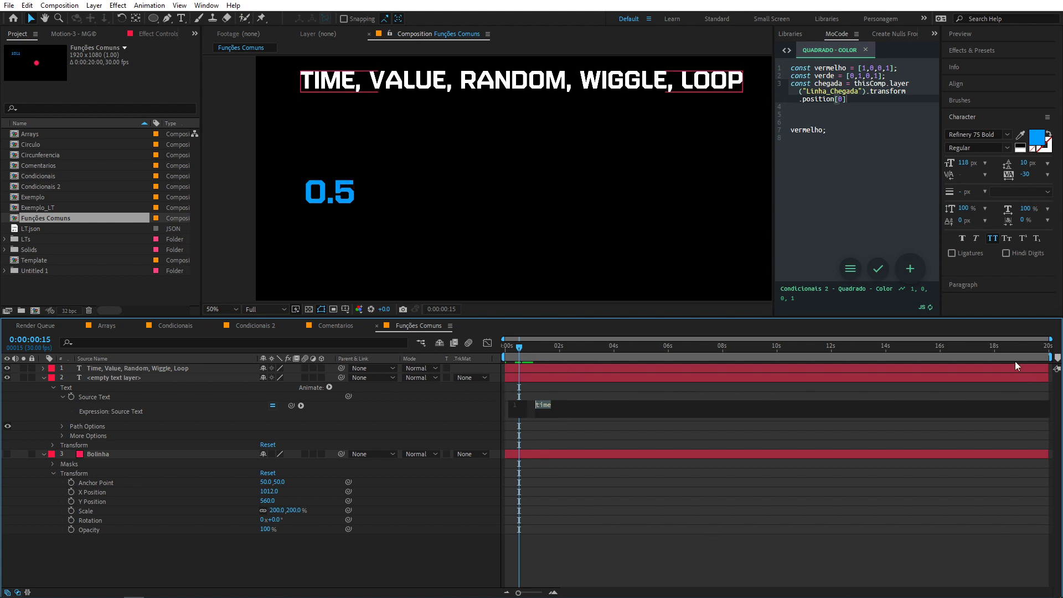
pyautogui.click(590, 408)
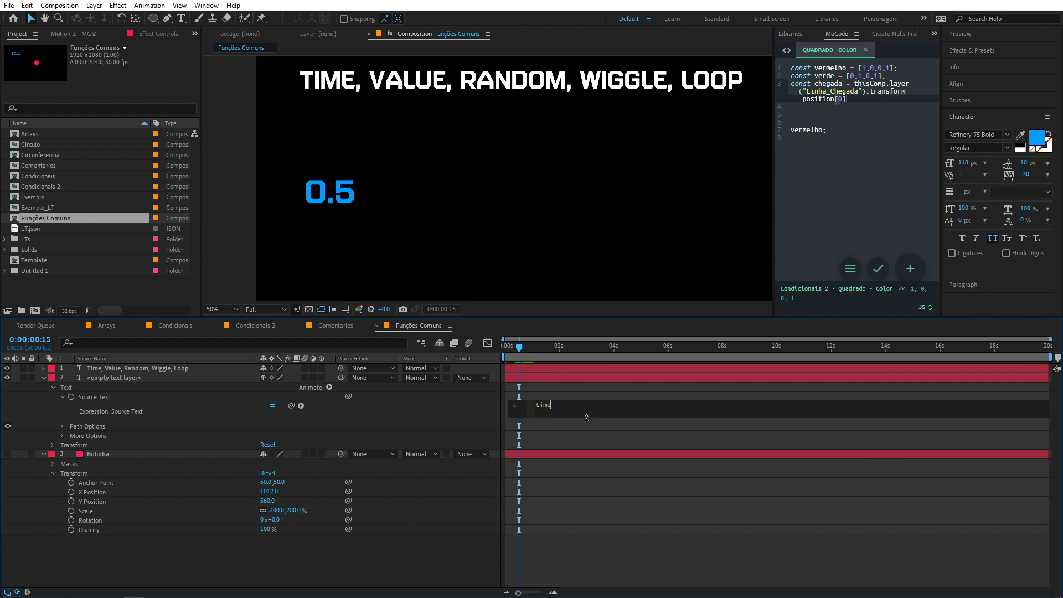
pyautogui.click(550, 530)
# Step: Make the Bolinha layer visible and return the playhead to the start of the composition
pyautogui.click(91, 455)
pyautogui.click(7, 454)
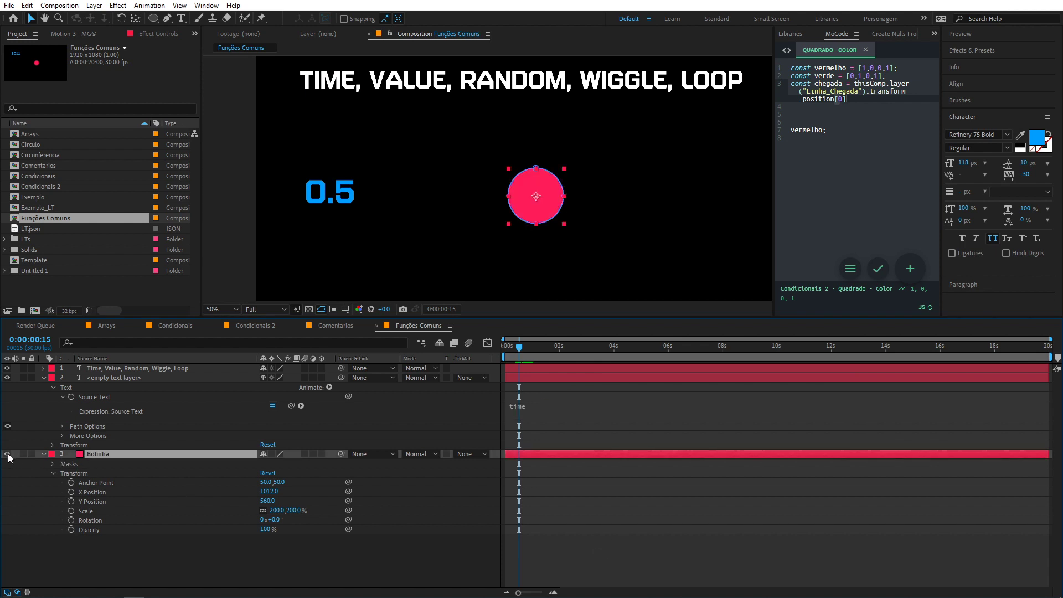
pyautogui.moveTo(515, 352); pyautogui.dragTo(505, 349)
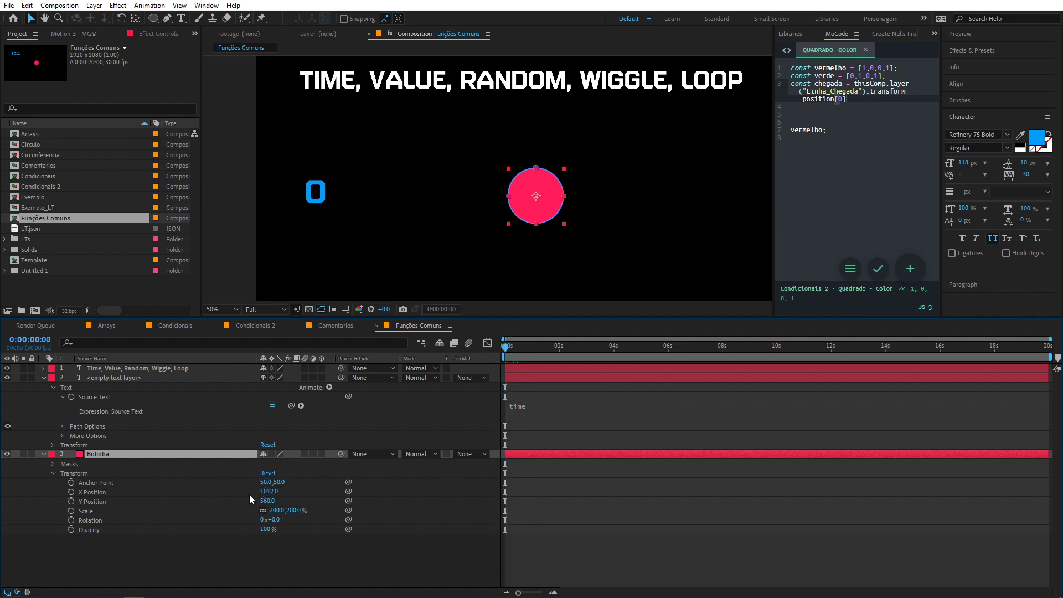
# Step: Add the expression time to the X Position of the Bolinha layer
pyautogui.click(299, 492)
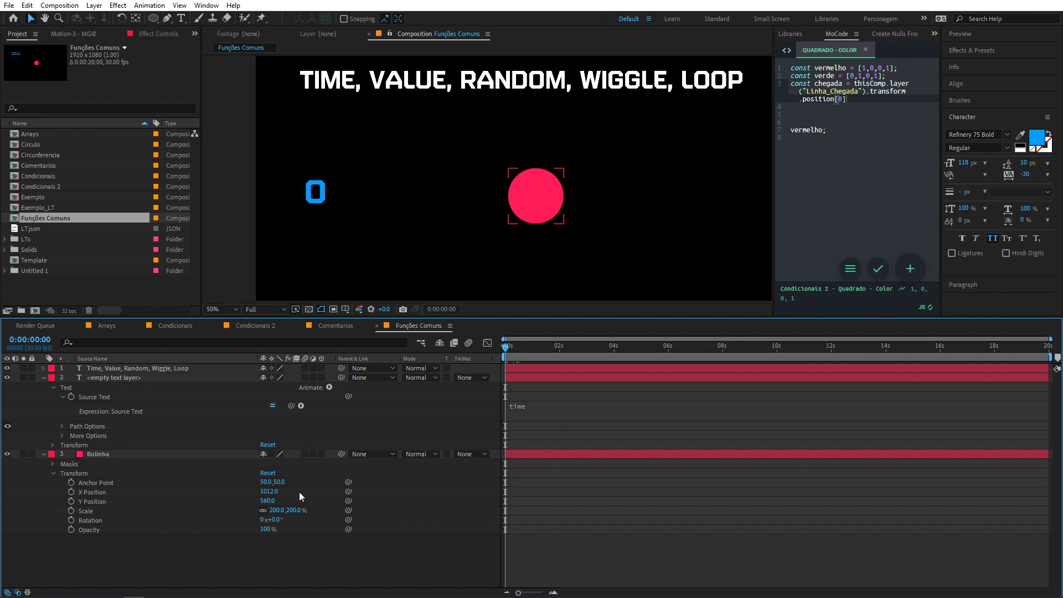
pyautogui.click(102, 492)
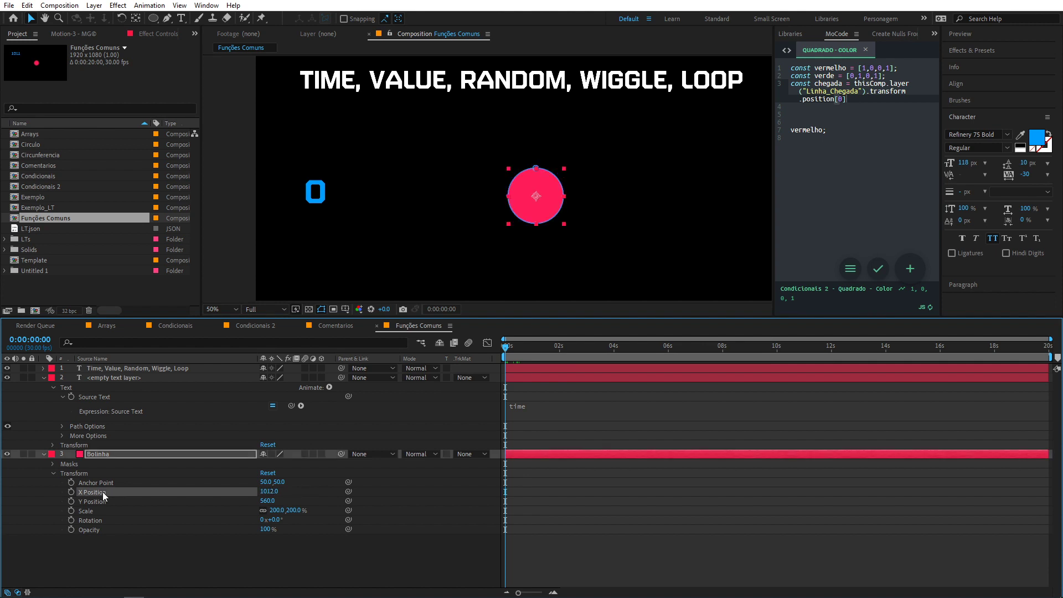
pyautogui.keyDown('alt'); pyautogui.click(71, 493); pyautogui.keyUp('alt')
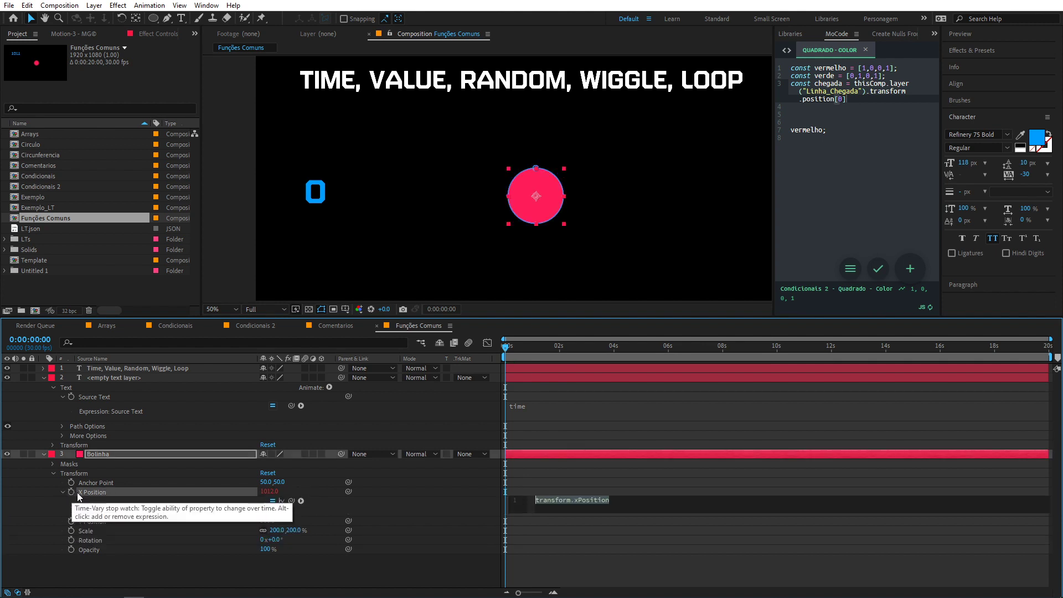
pyautogui.click(627, 502)
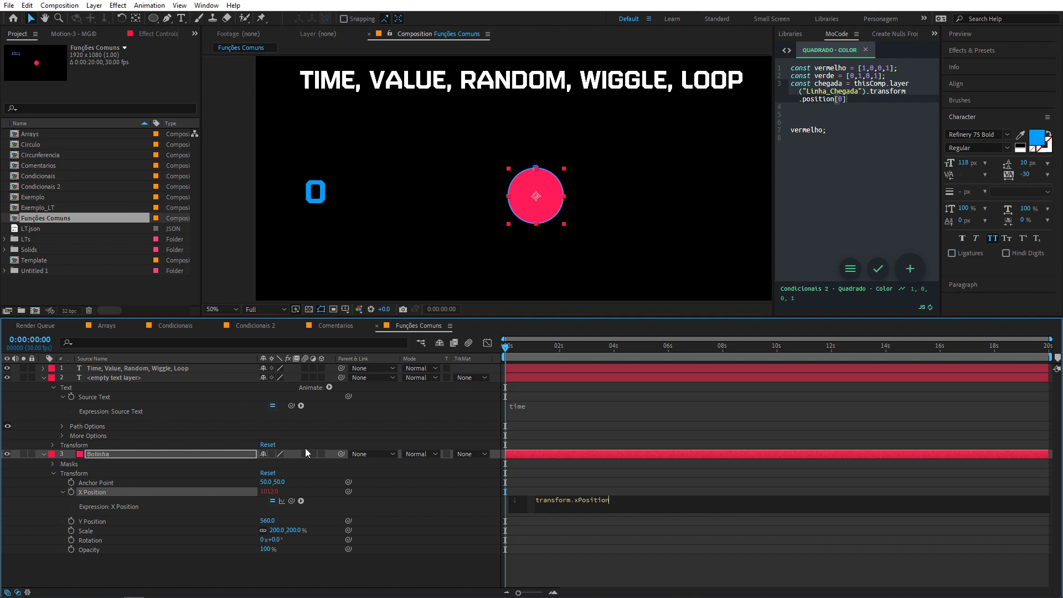
pyautogui.hotkey('ctrl', 'a')
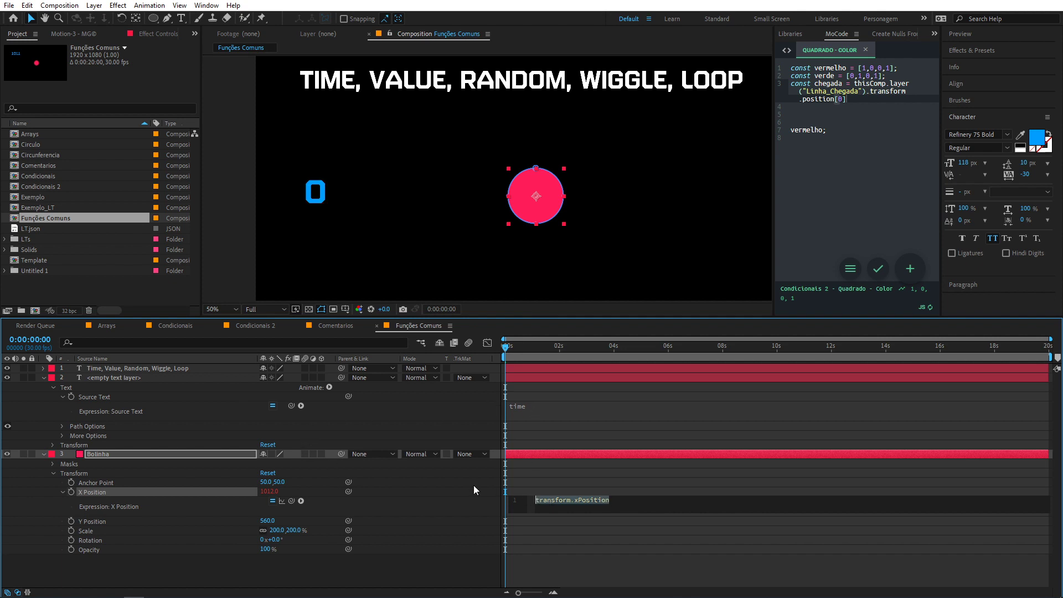
pyautogui.write('time')
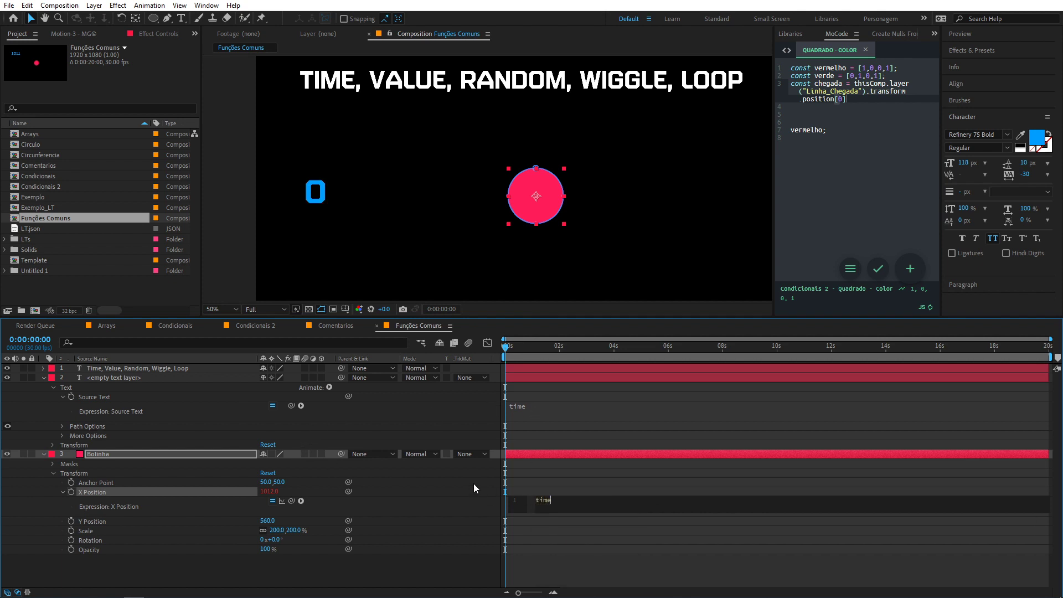
pyautogui.press('KP_Enter')
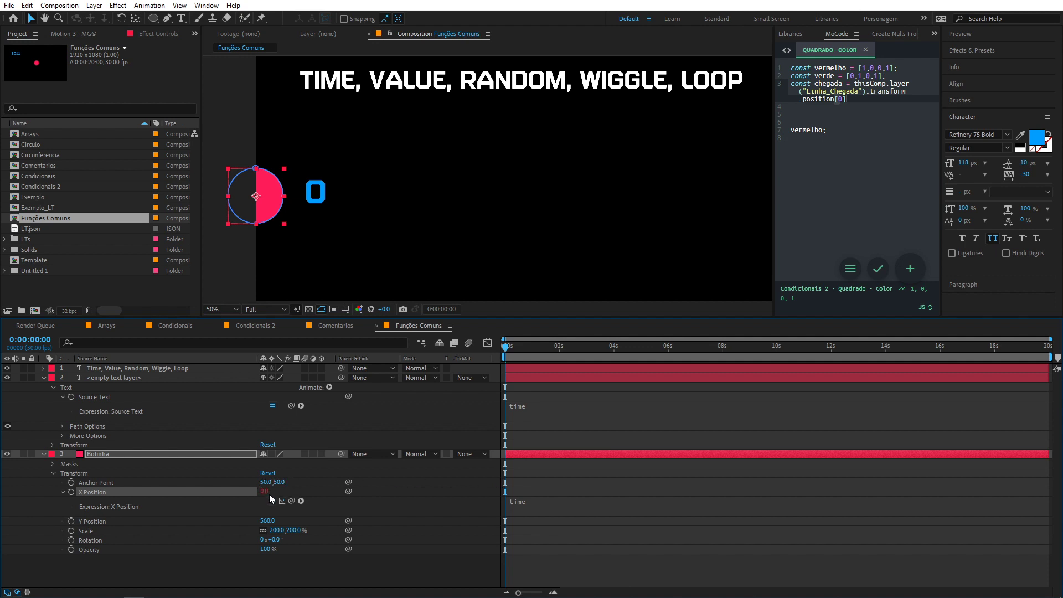
# Step: Scrub to the end of the composition and change Bolinha's X Position expression to time*10
pyautogui.moveTo(517, 347); pyautogui.dragTo(1050, 368)
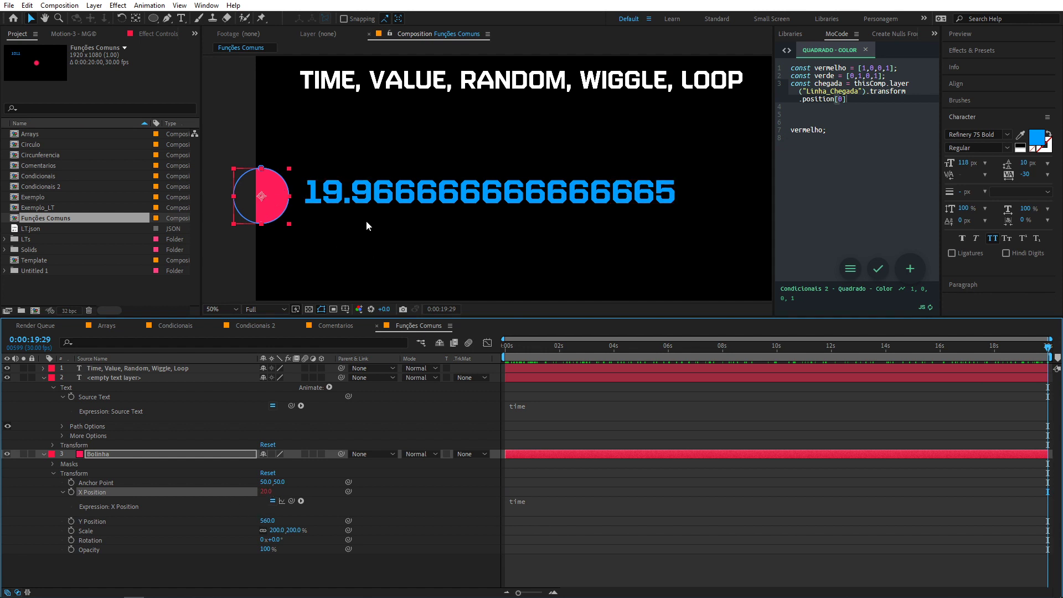
pyautogui.click(537, 505)
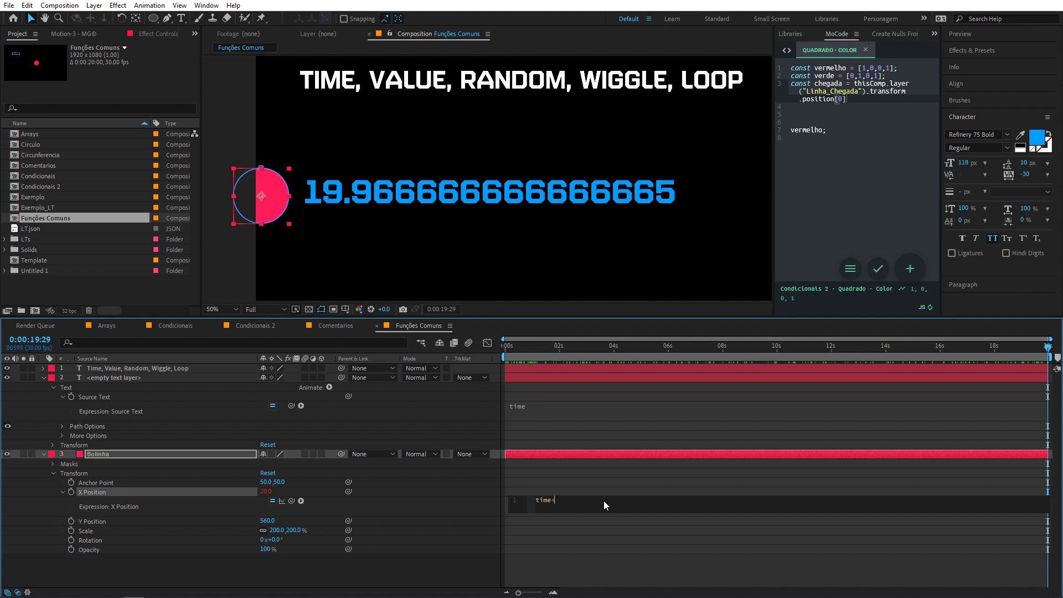
pyautogui.write('*10')
pyautogui.press('KP_Enter')
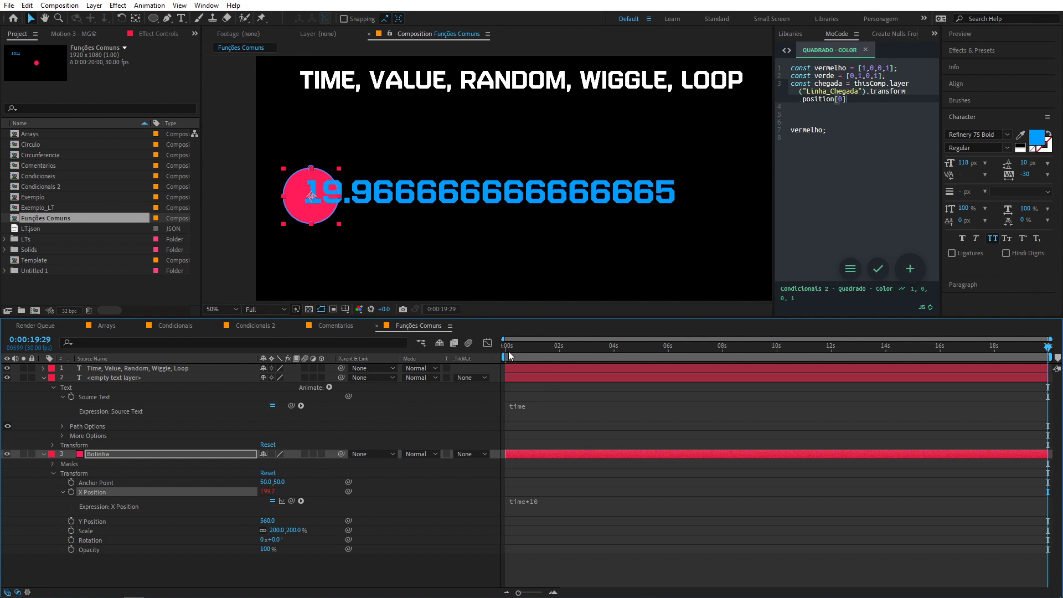
# Step: Scrub through the whole composition and change Bolinha's X Position expression to time*100
pyautogui.moveTo(515, 355); pyautogui.dragTo(1049, 355)
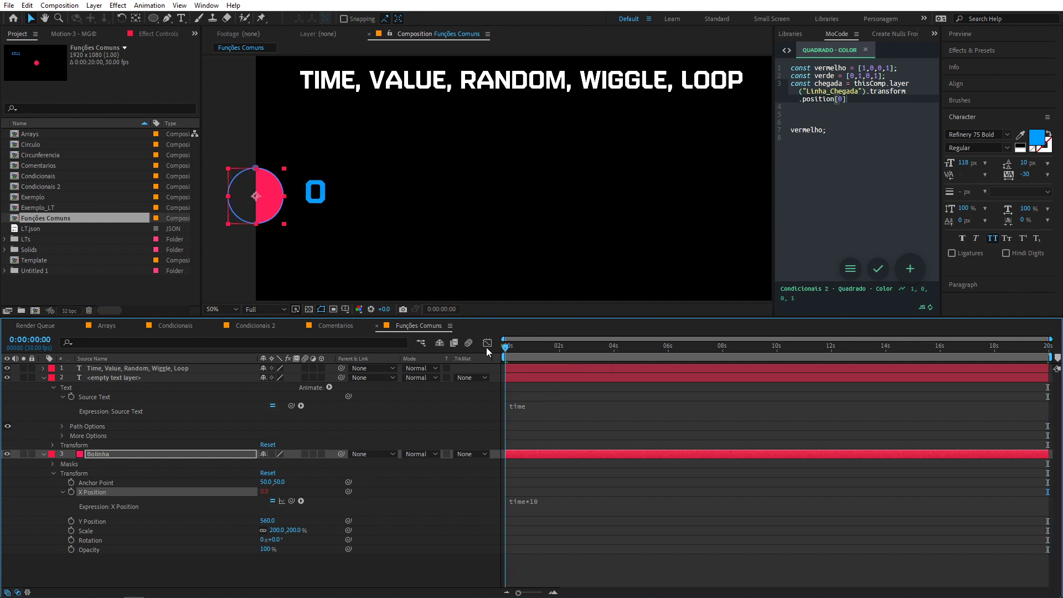
pyautogui.click(609, 502)
pyautogui.write('0')
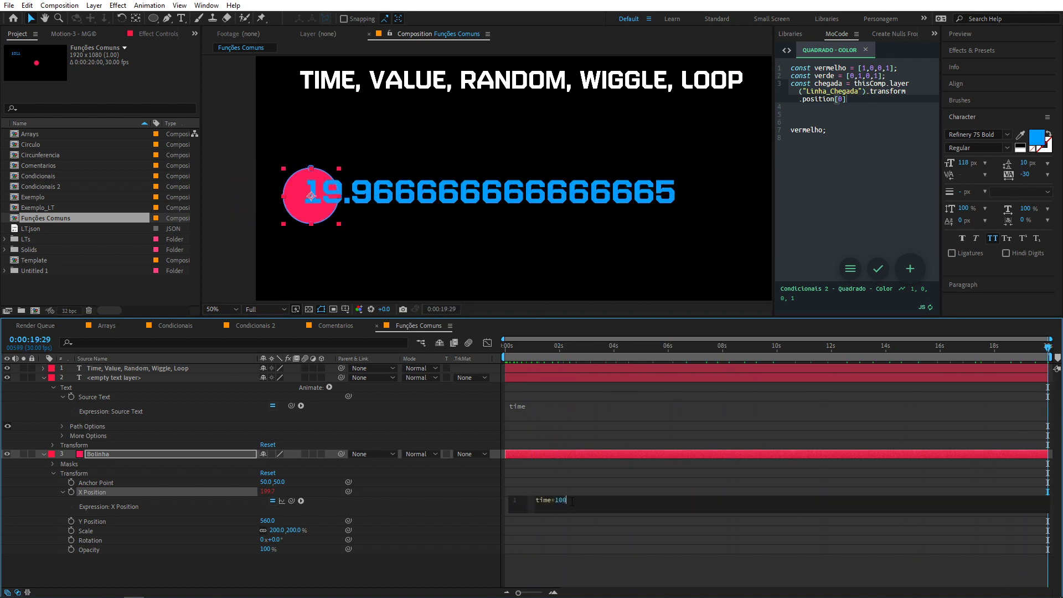
pyautogui.press('KP_Enter')
# Step: Scrub and play the composition to examine how Bolinha moves horizontally, returning the playhead to the start
pyautogui.moveTo(512, 354); pyautogui.dragTo(739, 370)
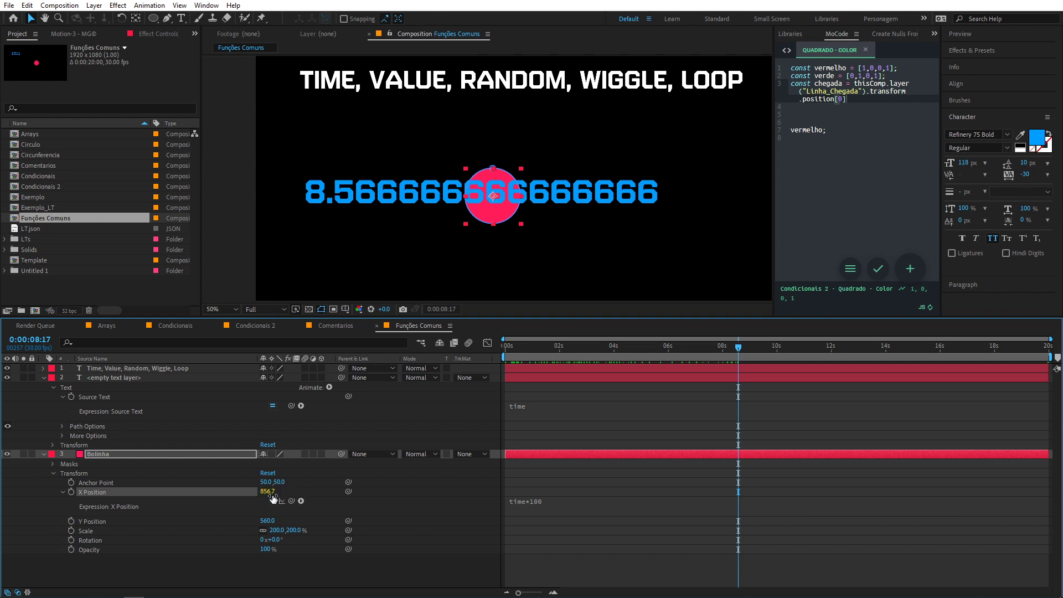
pyautogui.press('space')
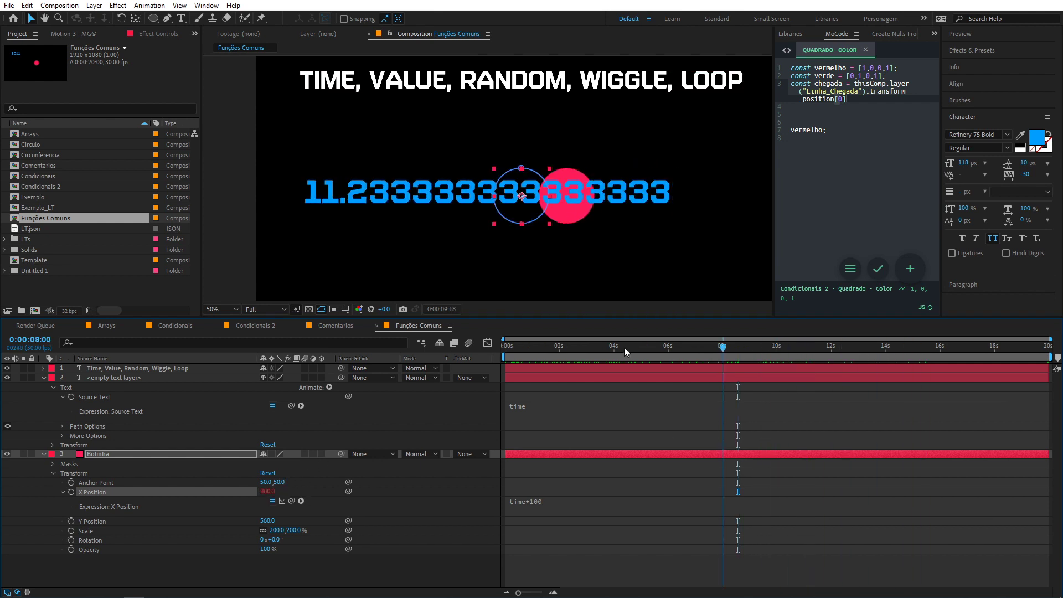
pyautogui.press('space')
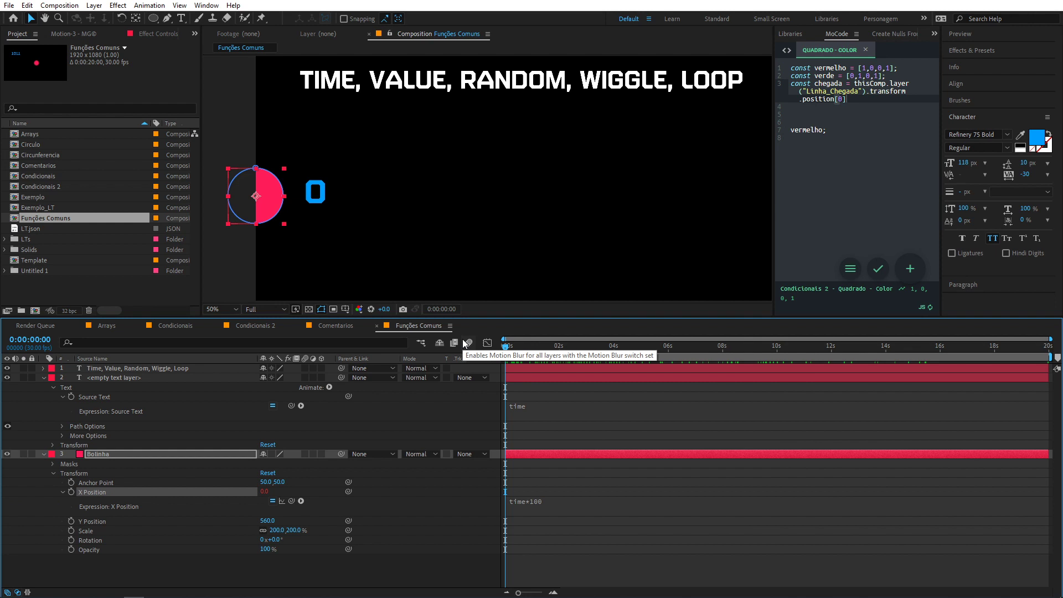
# Step: Remove the expressions from Bolinha's X Position and the empty text layer's Source Text
pyautogui.click(557, 501)
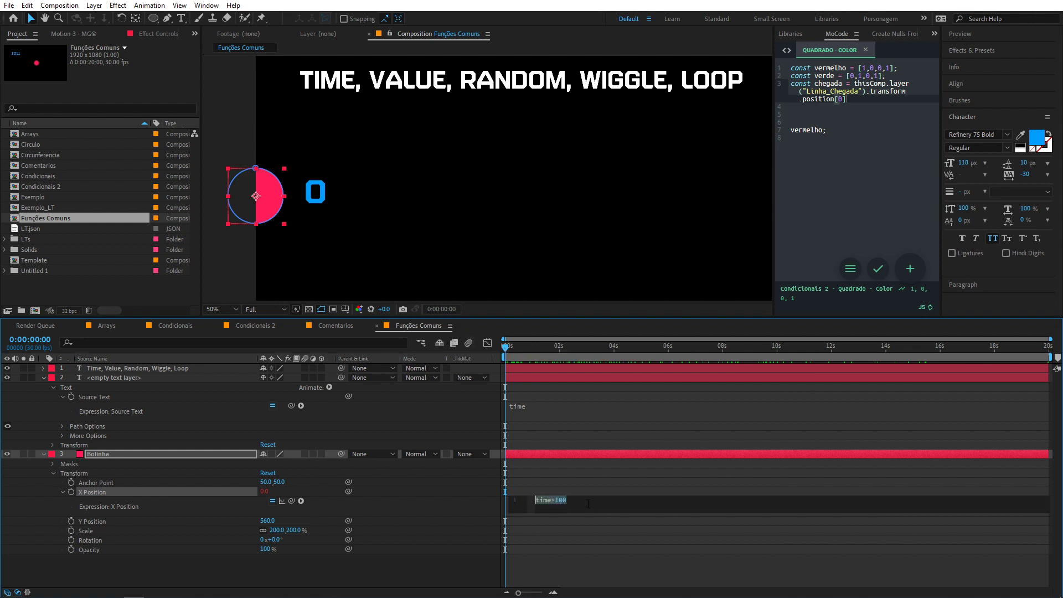
pyautogui.press('BackSpace')
pyautogui.click(457, 483)
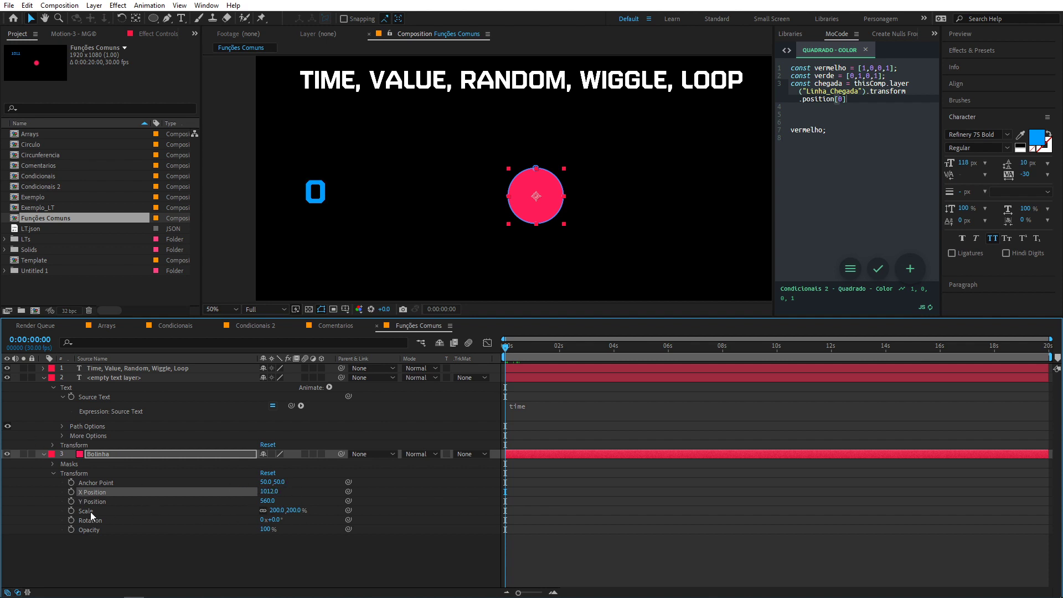
pyautogui.click(626, 410)
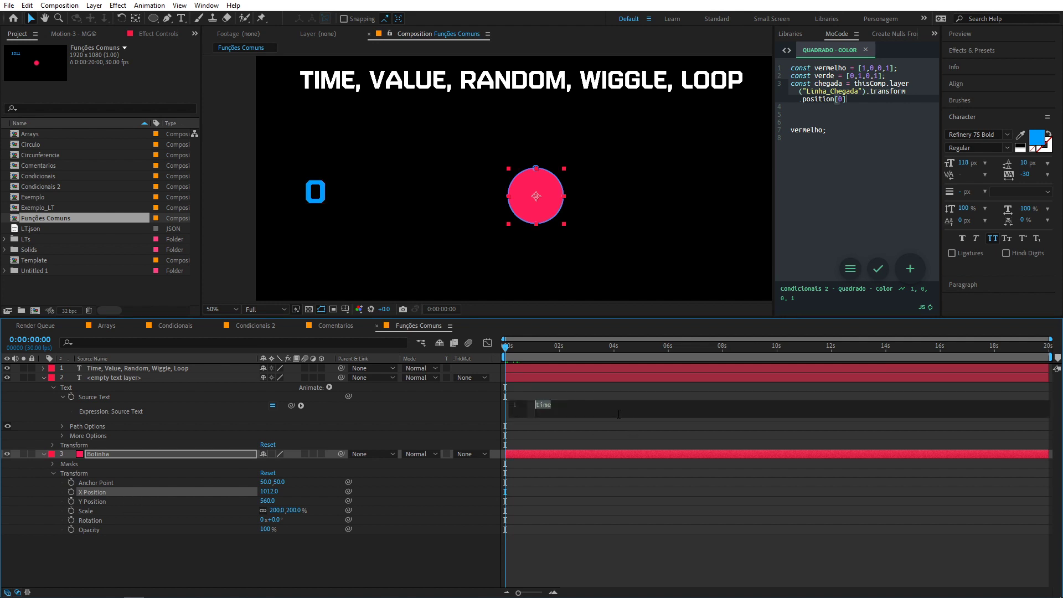
pyautogui.hotkey('ctrl', 'a')
pyautogui.press('BackSpace')
pyautogui.click(617, 414)
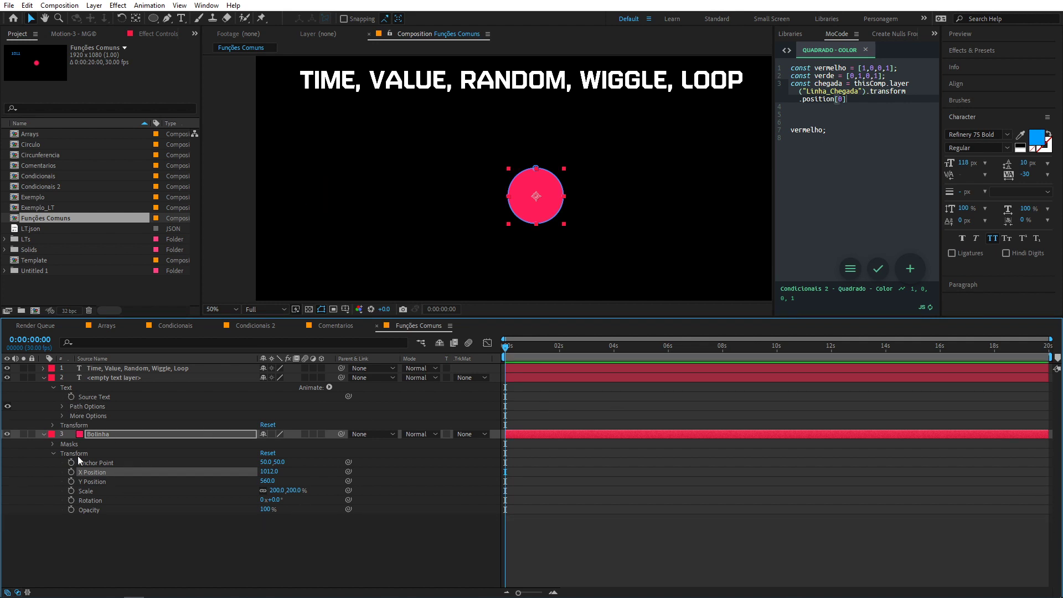
# Step: Add the expression value to the Y Position of the Bolinha layer
pyautogui.click(84, 481)
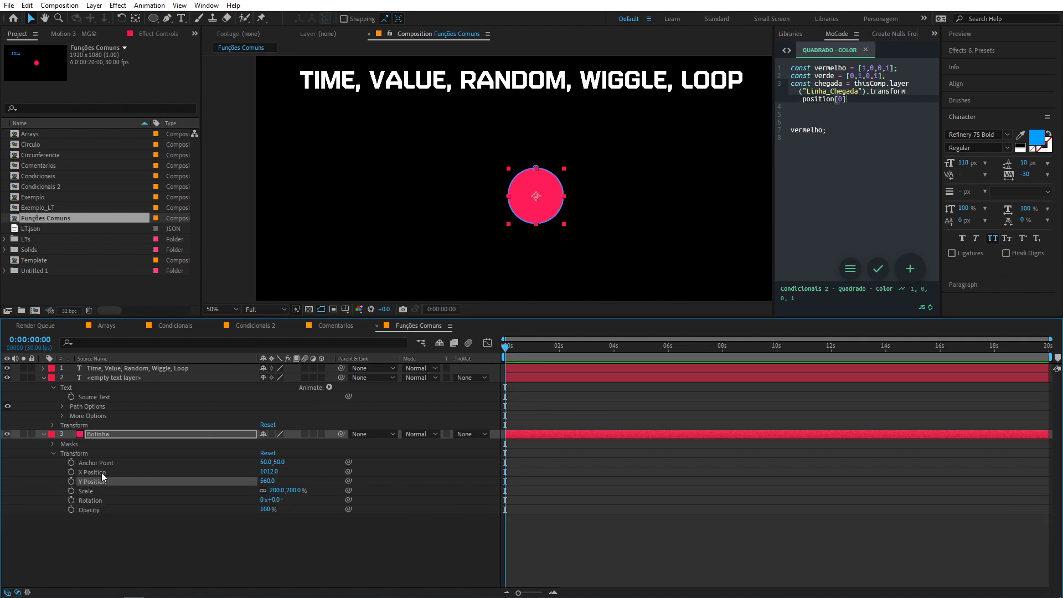
pyautogui.keyDown('alt'); pyautogui.click(72, 481); pyautogui.keyUp('alt')
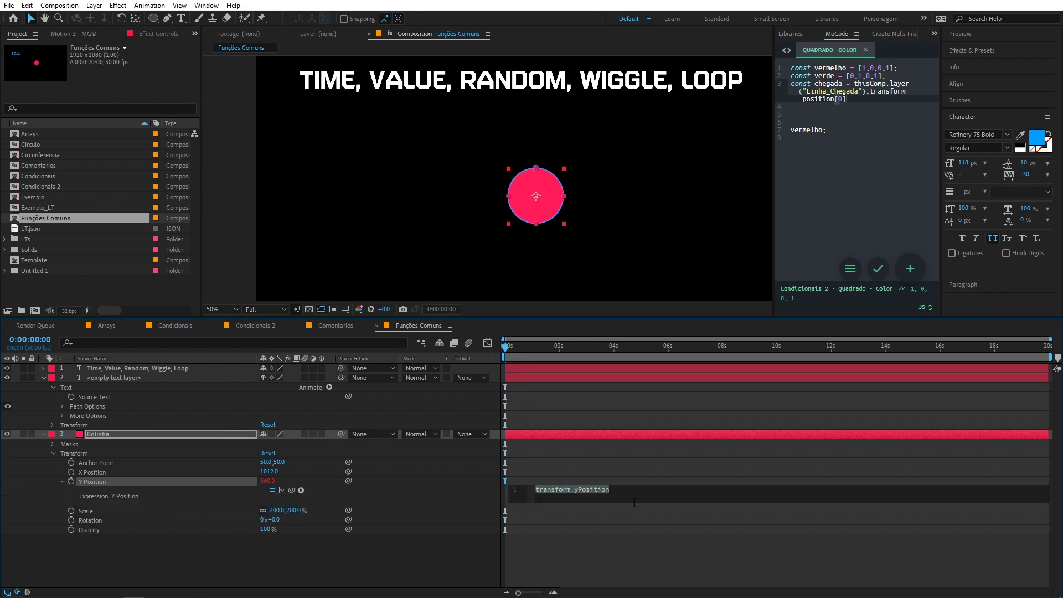
pyautogui.write('value')
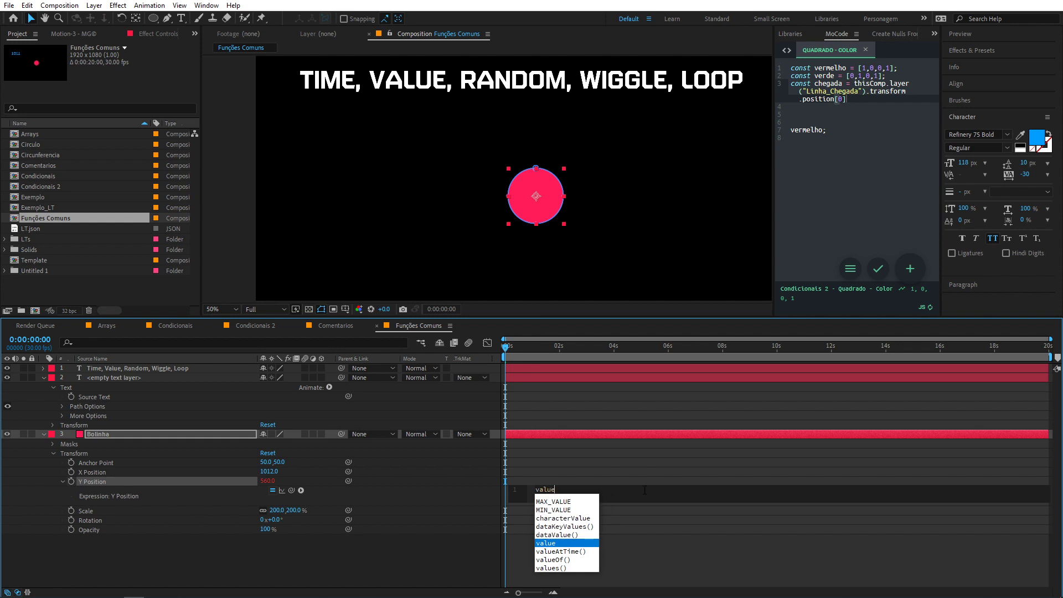
pyautogui.press('Escape')
pyautogui.press('KP_Enter')
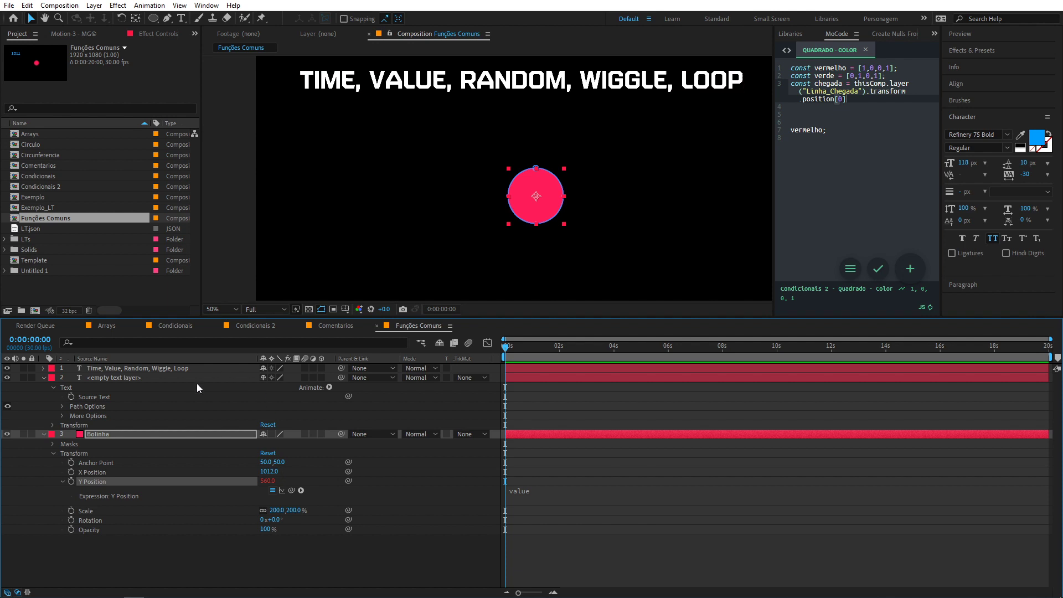
# Step: Add an expression to the empty text layer's Source Text that links it to Bolinha's Y Position
pyautogui.keyDown('alt'); pyautogui.click(74, 397); pyautogui.keyUp('alt')
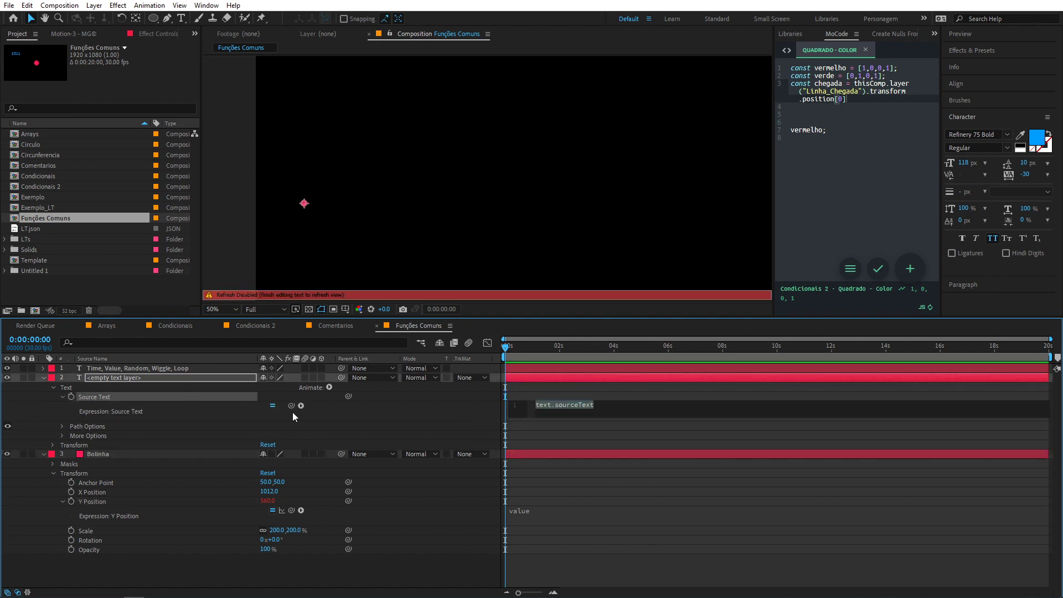
pyautogui.moveTo(291, 405); pyautogui.dragTo(118, 500)
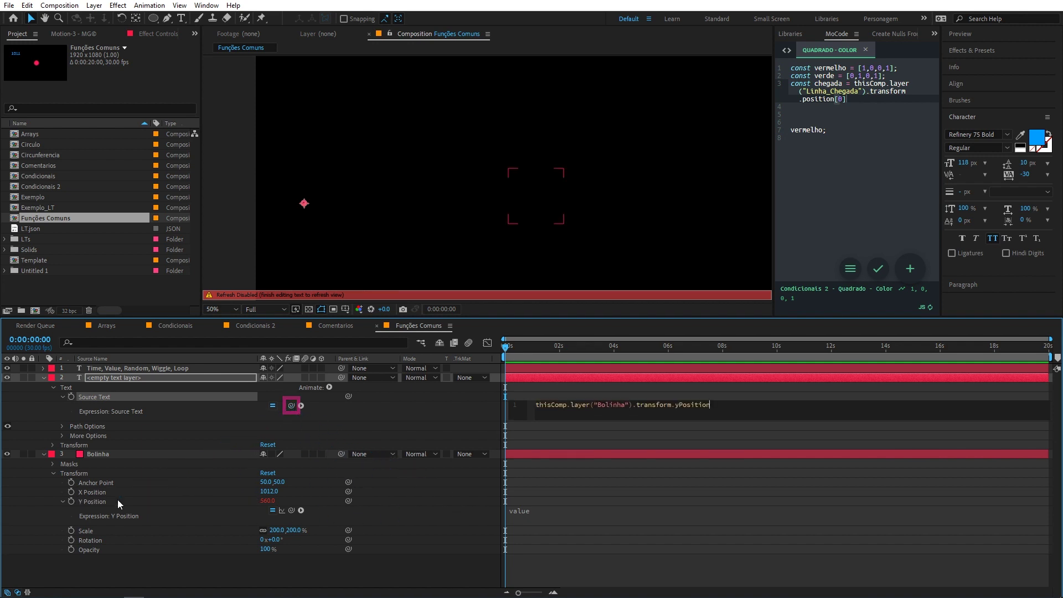
pyautogui.press('KP_Enter')
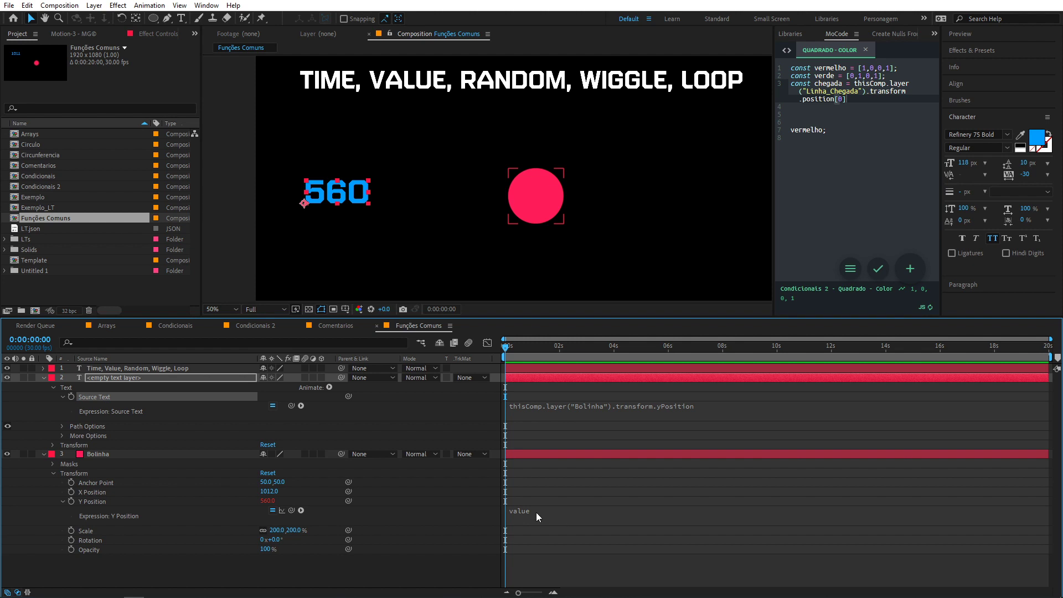
# Step: Change Bolinha's Y Position expression to value*2
pyautogui.click(574, 515)
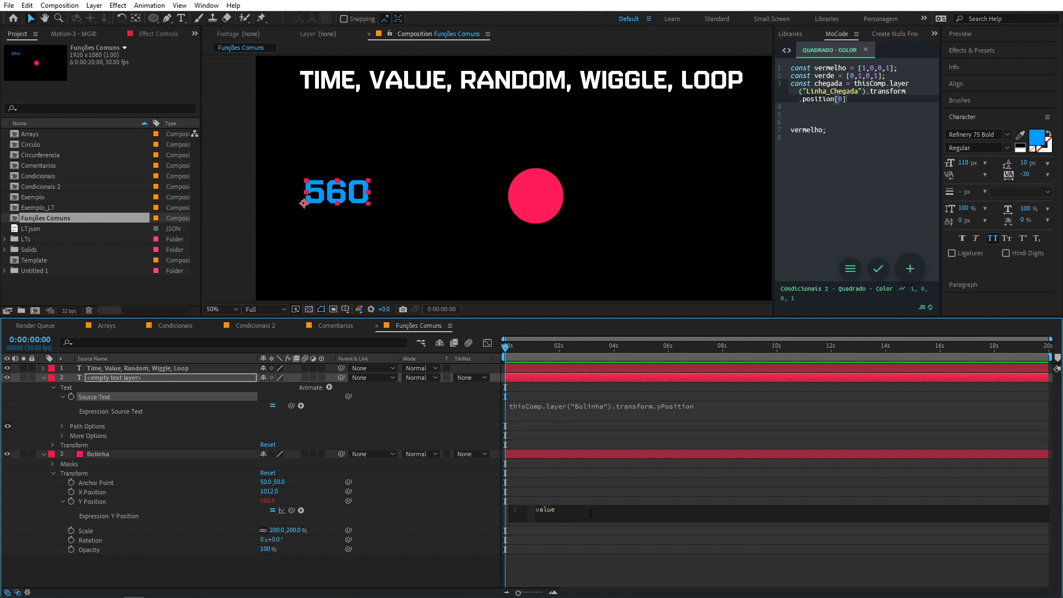
pyautogui.write('+')
pyautogui.write('2')
pyautogui.press('KP_Enter')
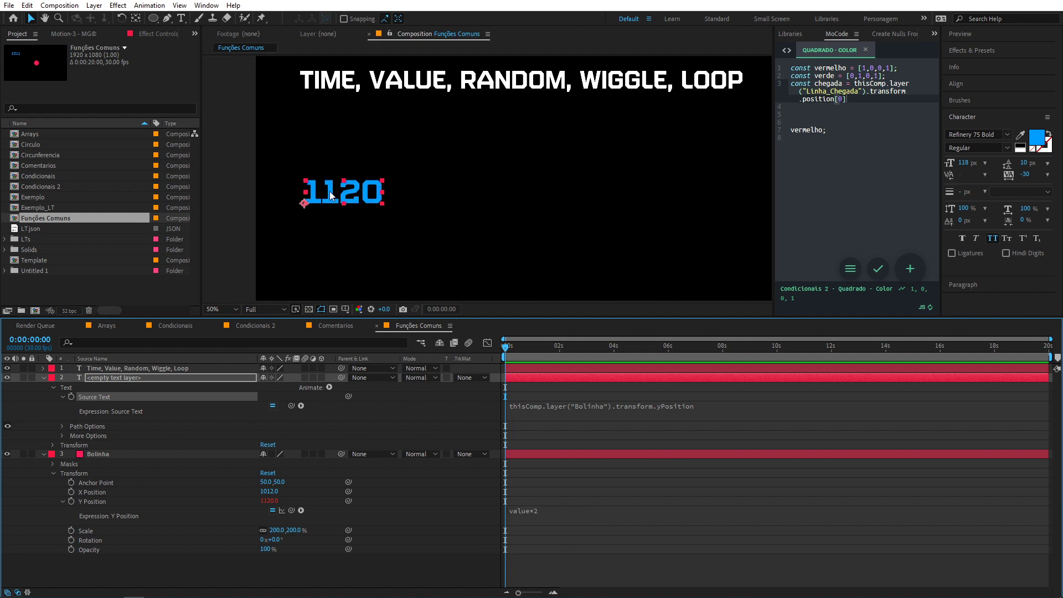
# Step: Set Bolinha's X Position to 1014 and remove the expressions from the text layer's Source Text and Bolinha's Y Position
pyautogui.click(736, 407)
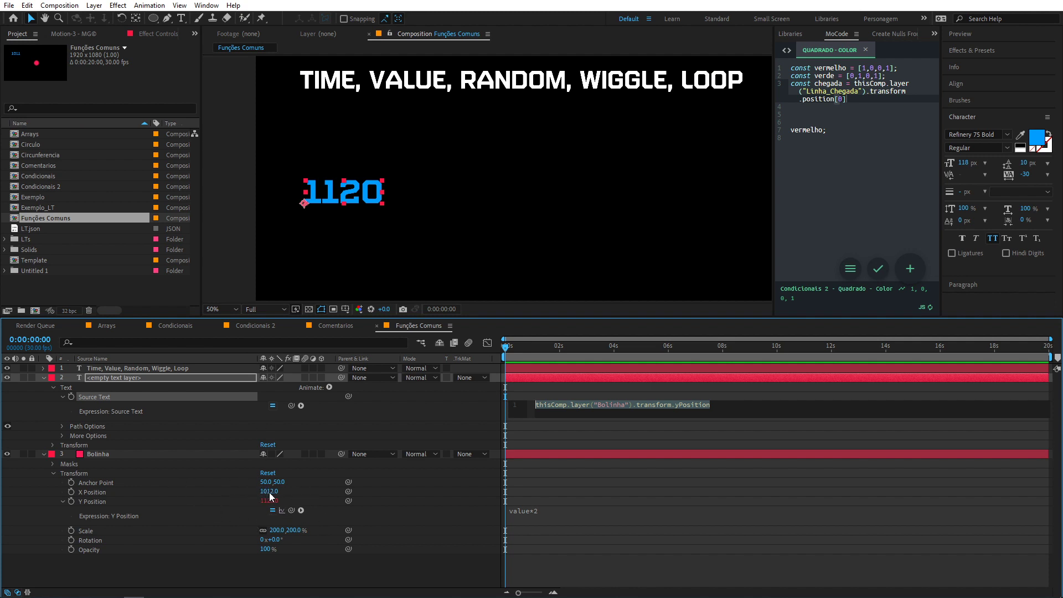
pyautogui.moveTo(270, 492); pyautogui.dragTo(274, 492)
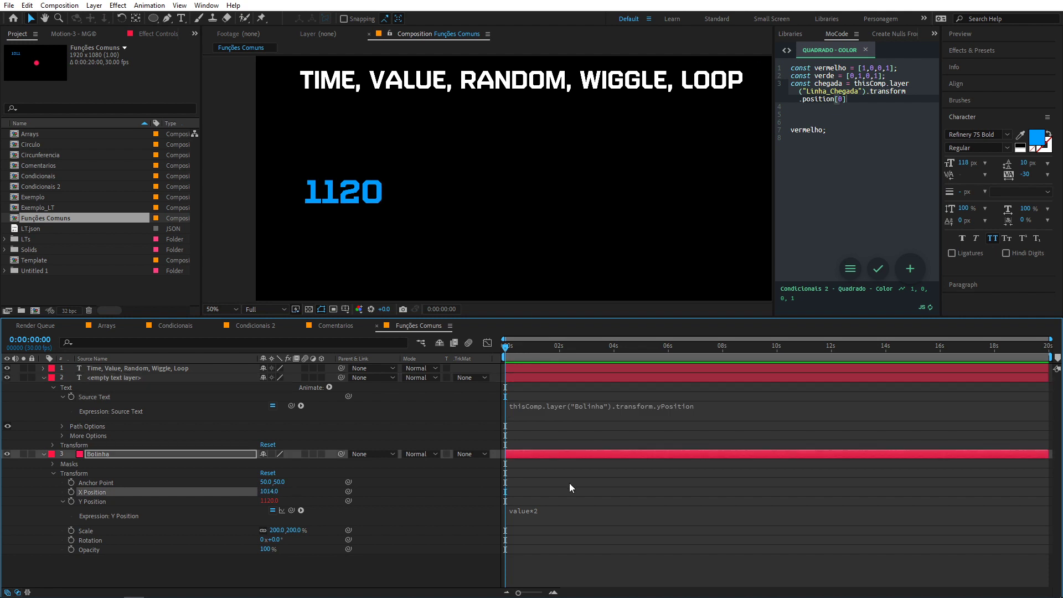
pyautogui.click(653, 410)
pyautogui.press('BackSpace')
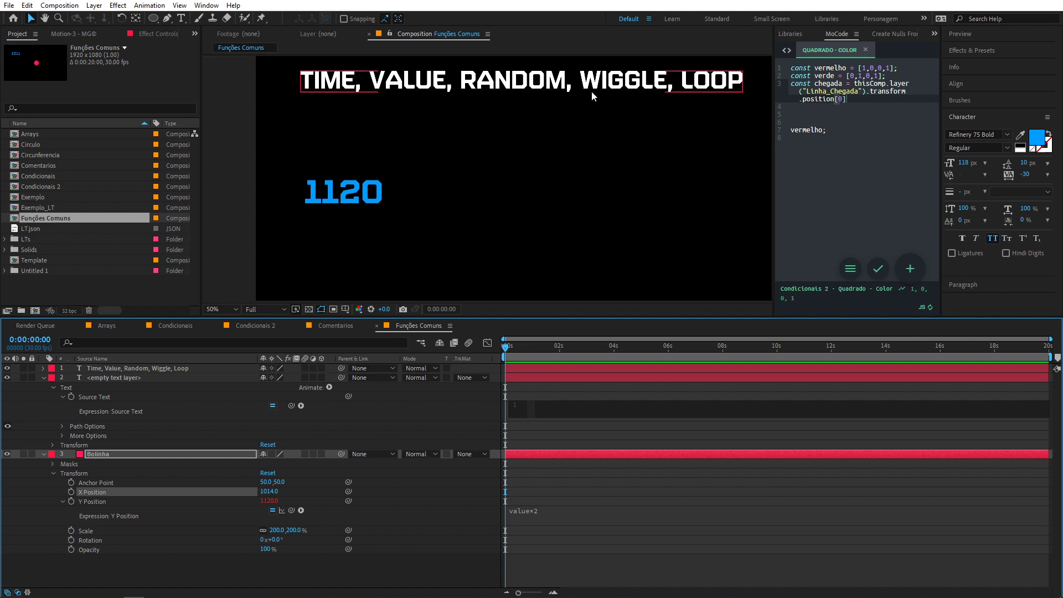
pyautogui.click(565, 487)
pyautogui.click(561, 500)
pyautogui.press('BackSpace')
pyautogui.click(593, 564)
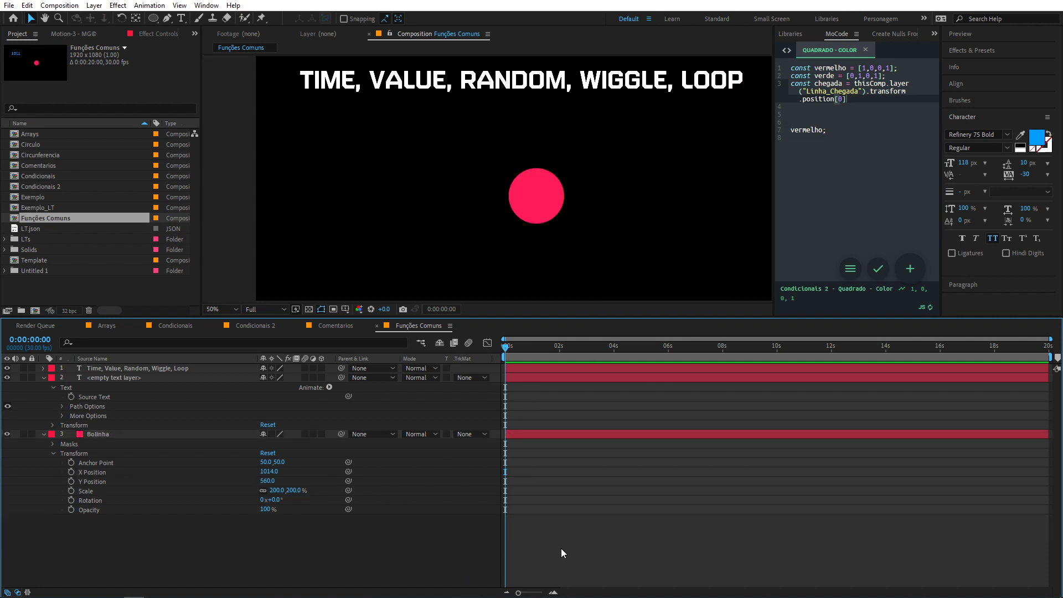
# Step: Add the expression random() to the empty text layer's Source Text and hide the Bolinha layer
pyautogui.click(83, 397)
pyautogui.keyDown('alt'); pyautogui.click(72, 397); pyautogui.keyUp('alt')
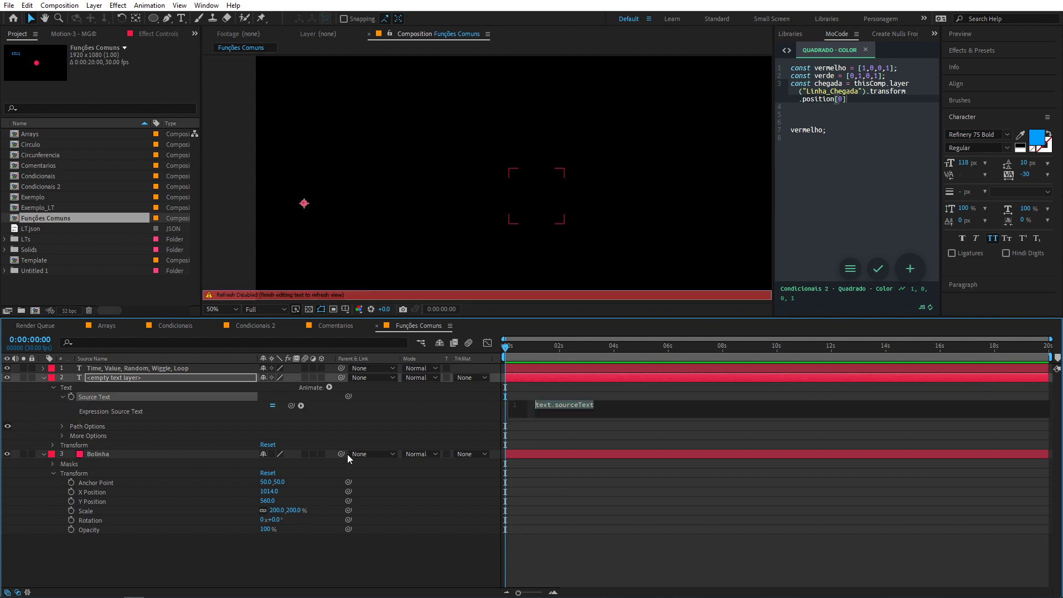
pyautogui.write('random')
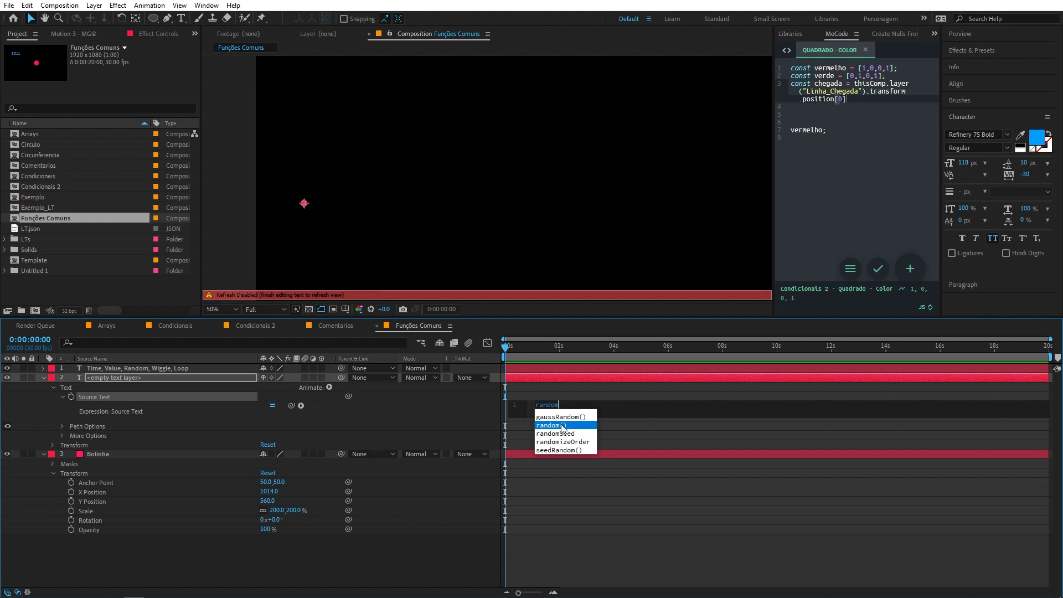
pyautogui.click(562, 425)
pyautogui.click(560, 425)
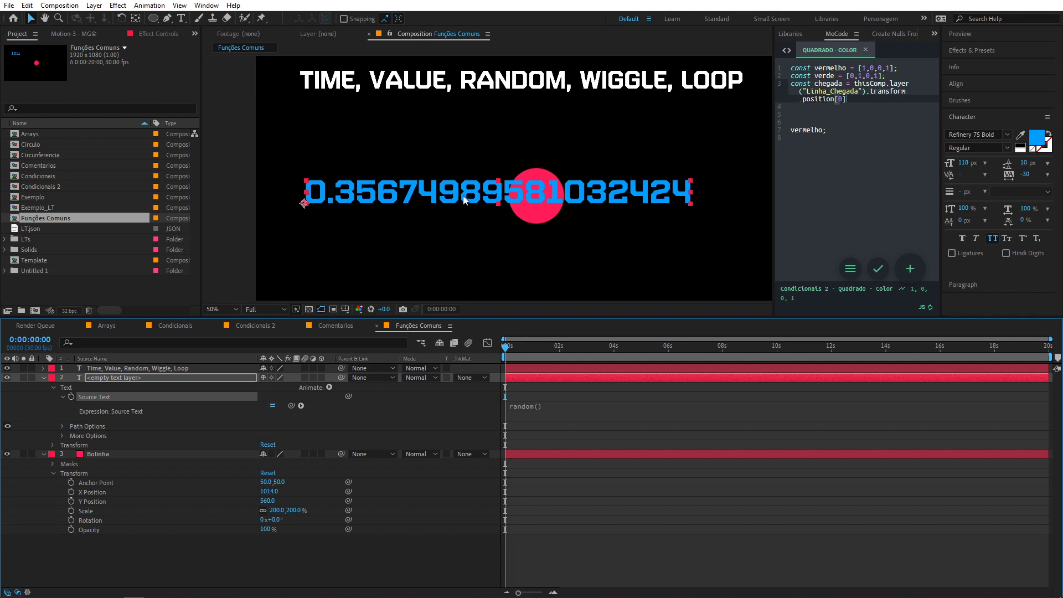
pyautogui.click(7, 454)
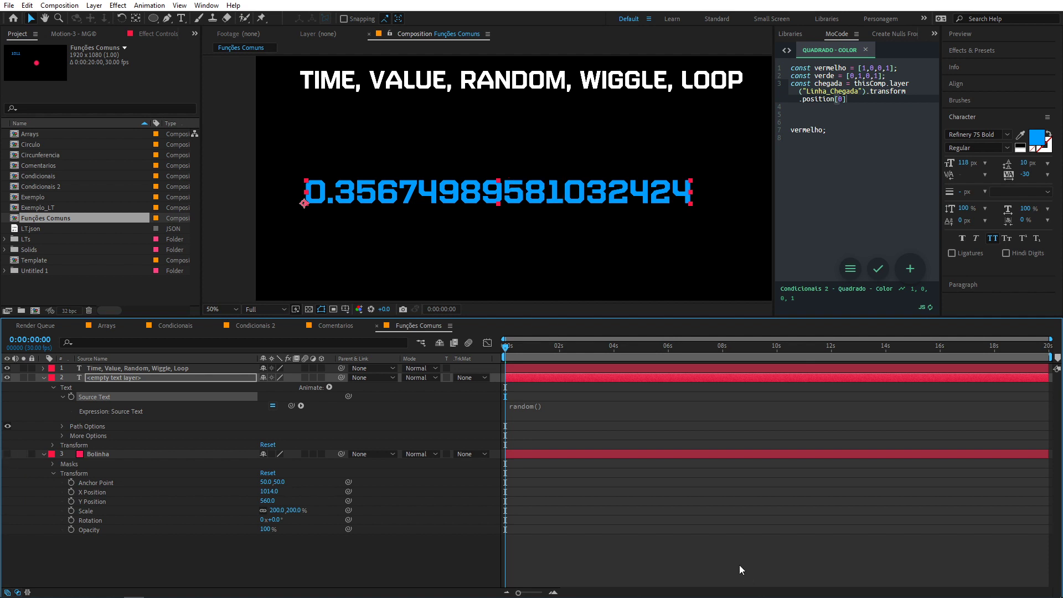
# Step: Step the playhead frame by frame to 0:00:01:17 to examine how the random value changes
pyautogui.click(742, 569)
pyautogui.press('pagedown')
pyautogui.press('pagedown')
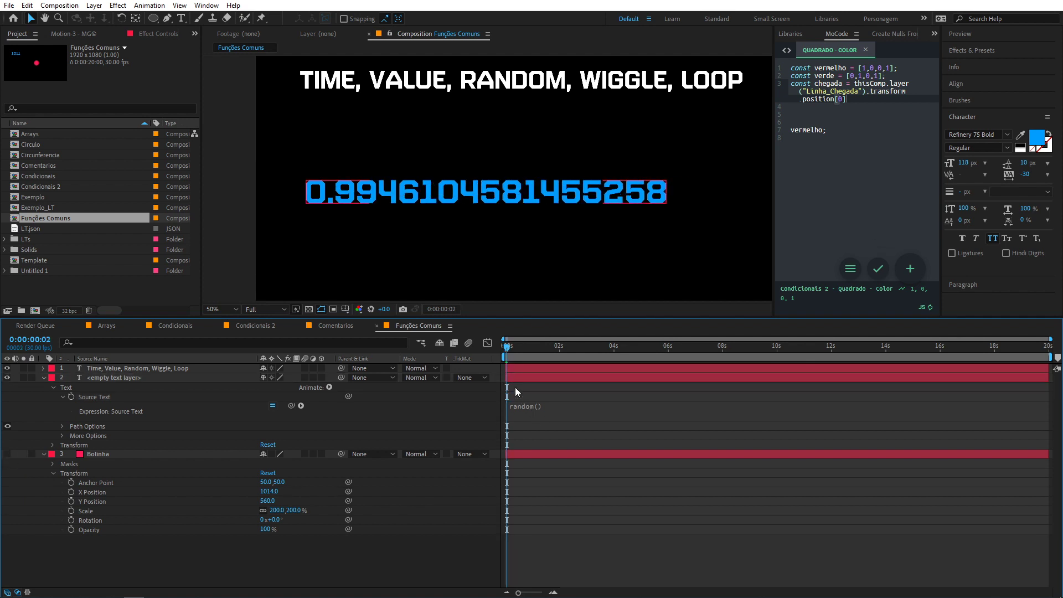
pyautogui.press('pagedown')
pyautogui.press('pagedown')
pyautogui.press('pagedown')
pyautogui.press('pagedown')
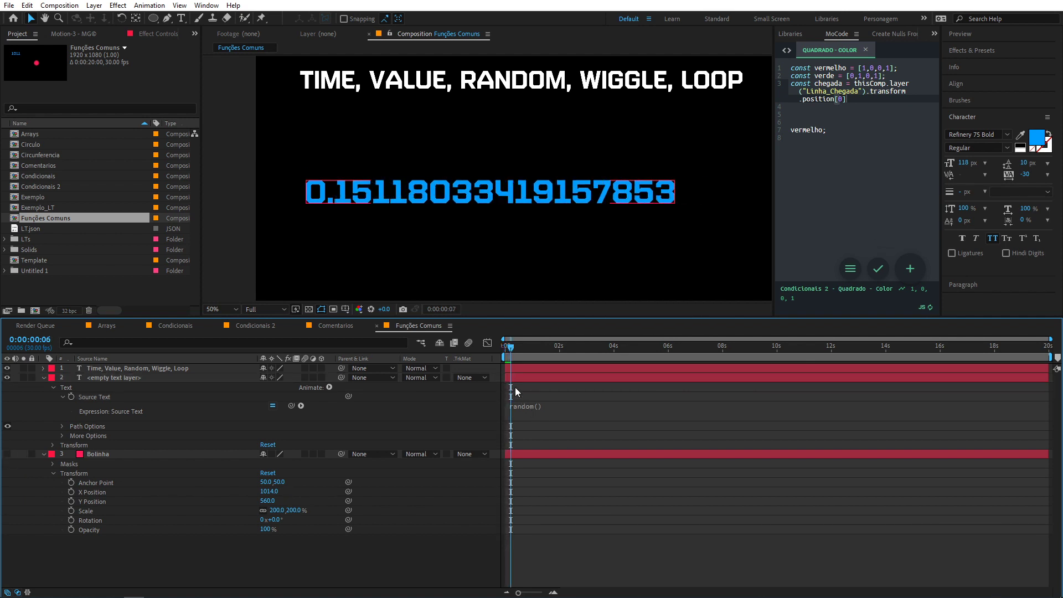
pyautogui.press('pagedown')
pyautogui.press('pagedown')
pyautogui.press('pagedown')
pyautogui.press('pagedown')
pyautogui.press('pagedown')
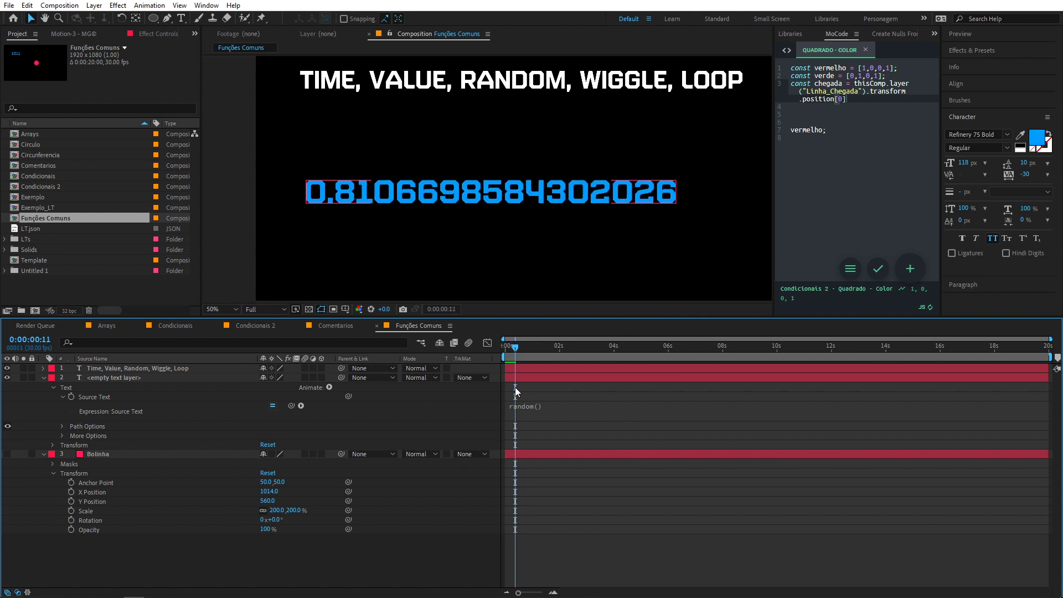
pyautogui.press('pagedown')
pyautogui.press('pagedown')
pyautogui.press('pagedown')
pyautogui.press('pagedown')
pyautogui.press('pagedown')
pyautogui.press('pagedown')
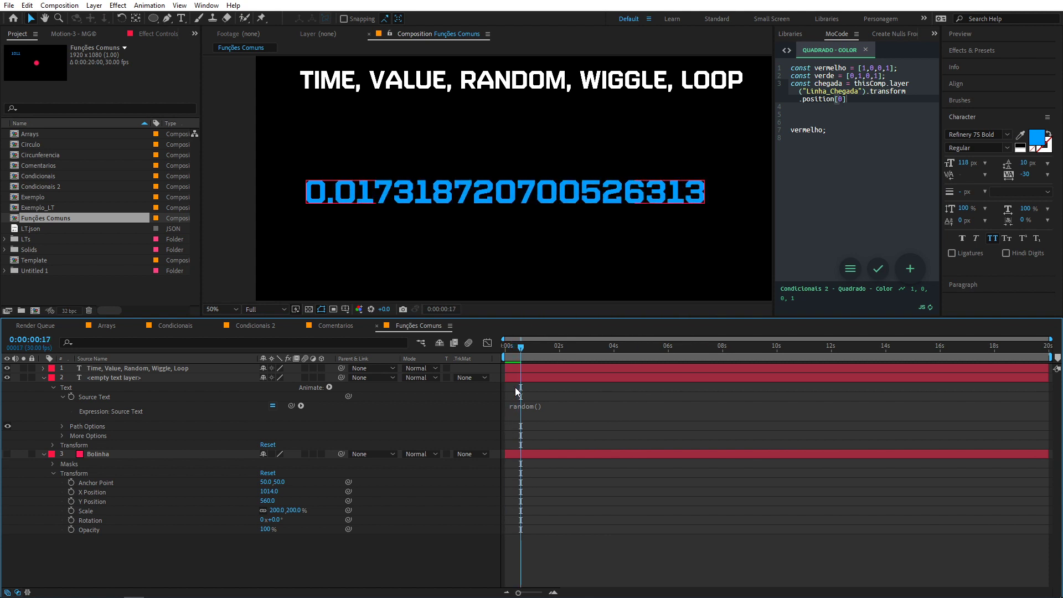
pyautogui.press('pagedown')
pyautogui.press('pagedown')
pyautogui.press('pagedown')
pyautogui.press('pagedown')
pyautogui.press('pagedown')
pyautogui.press('pagedown')
pyautogui.press('pagedown')
pyautogui.press('pagedown')
pyautogui.press('pagedown')
pyautogui.press('pagedown')
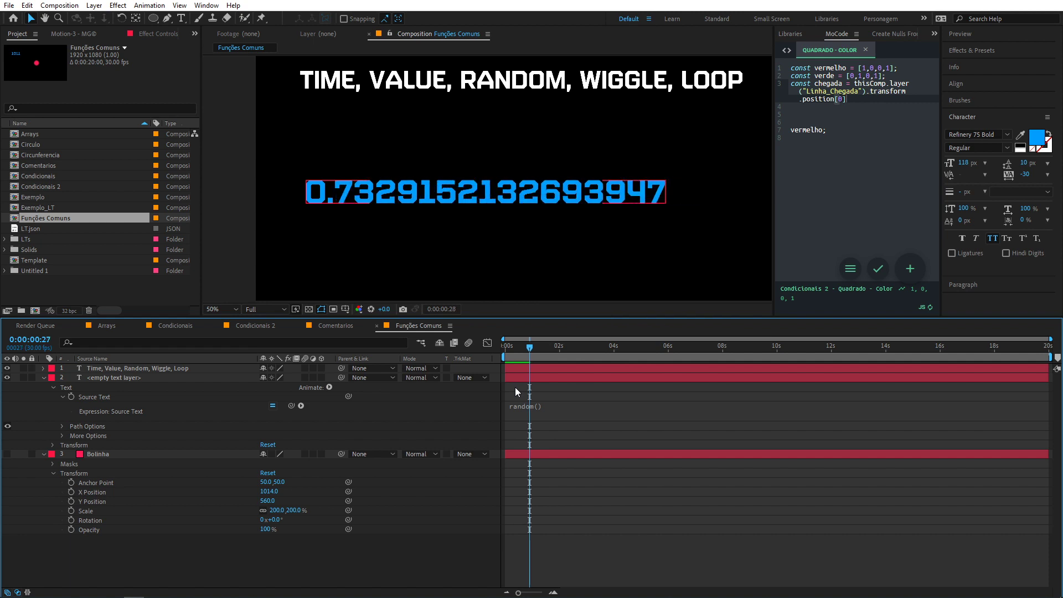
pyautogui.press('pagedown')
pyautogui.press('pagedown')
pyautogui.press('pagedown')
pyautogui.press('pagedown')
pyautogui.press('pagedown')
pyautogui.press('pagedown')
pyautogui.press('pagedown')
pyautogui.press('pagedown')
pyautogui.press('pagedown')
pyautogui.press('pagedown')
pyautogui.press('pagedown')
pyautogui.press('pagedown')
pyautogui.press('pagedown')
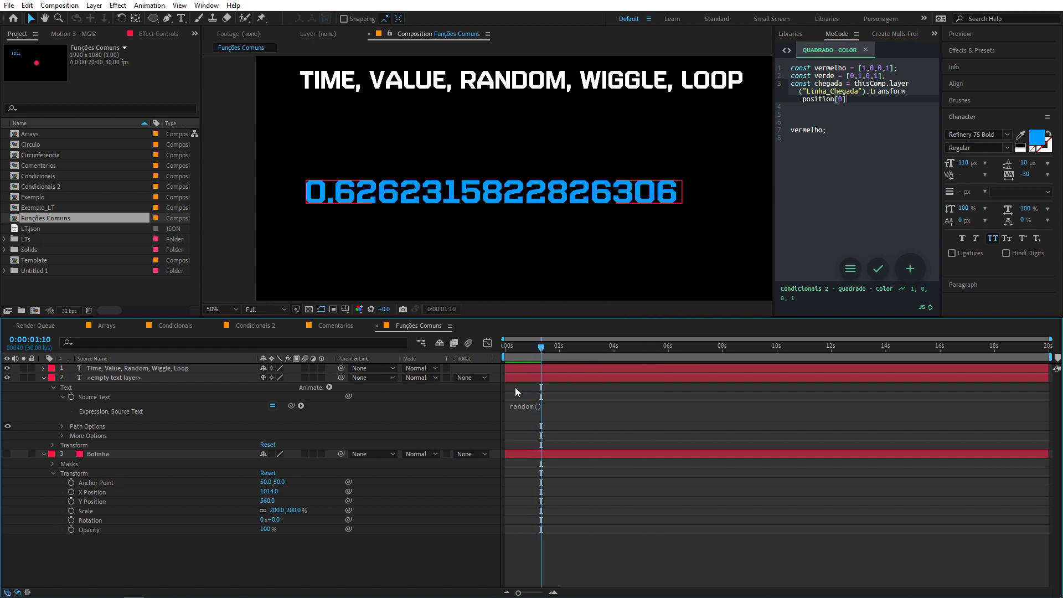
pyautogui.press('pagedown')
pyautogui.press('pagedown')
pyautogui.press('pagedown')
pyautogui.press('pagedown')
pyautogui.press('pagedown')
pyautogui.press('pagedown')
pyautogui.press('pagedown')
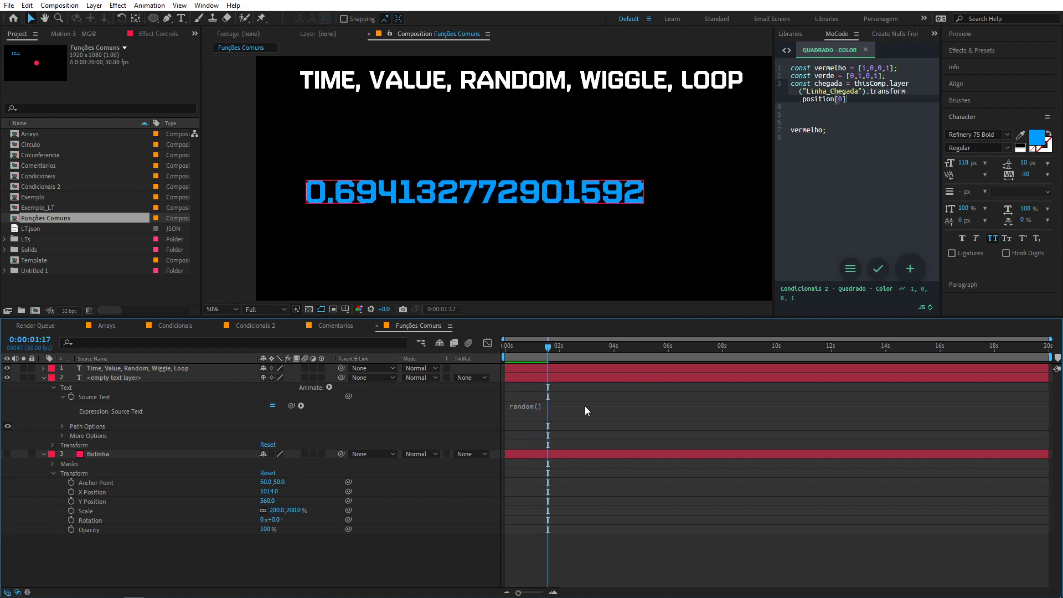
# Step: Change the text layer's Source Text expression to random()*10
pyautogui.click(586, 407)
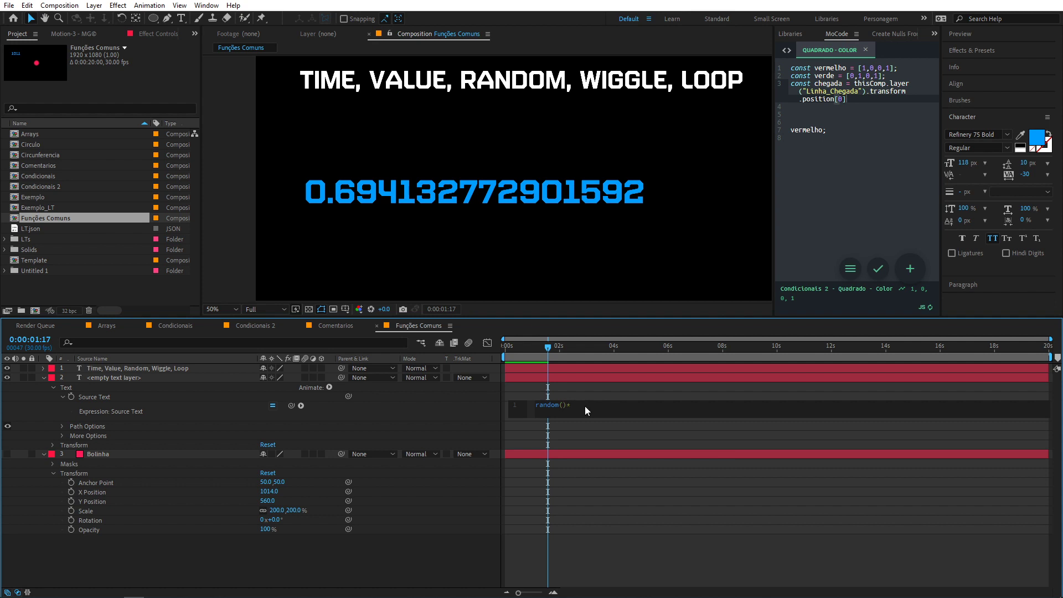
pyautogui.write('*10')
pyautogui.press('KP_Enter')
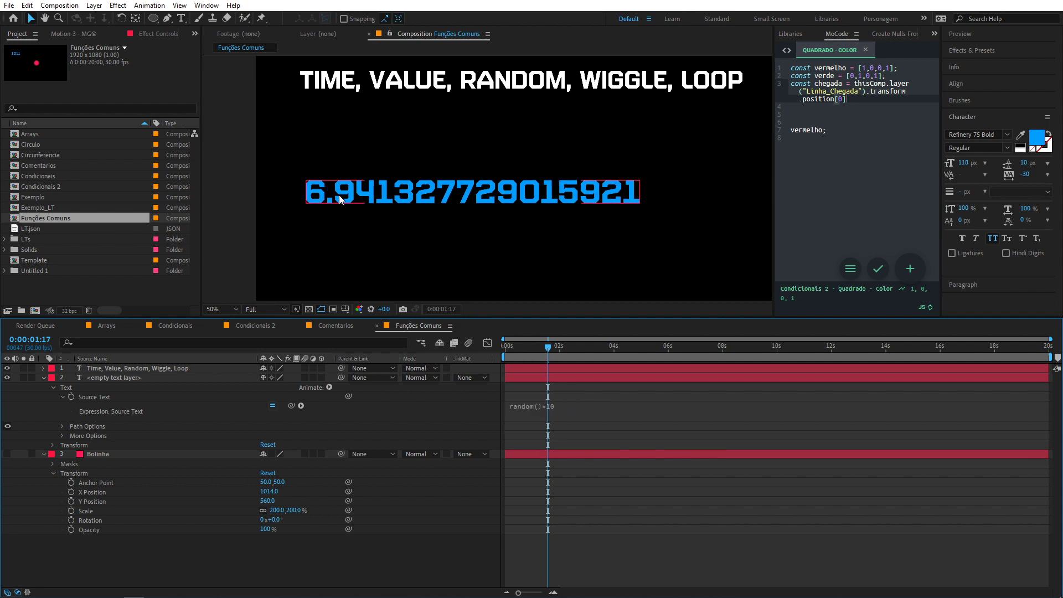
# Step: Move the playhead to 0:00:02:15 and change the text layer's Source Text expression to random()*100
pyautogui.moveTo(547, 350); pyautogui.dragTo(576, 350)
pyautogui.click(586, 405)
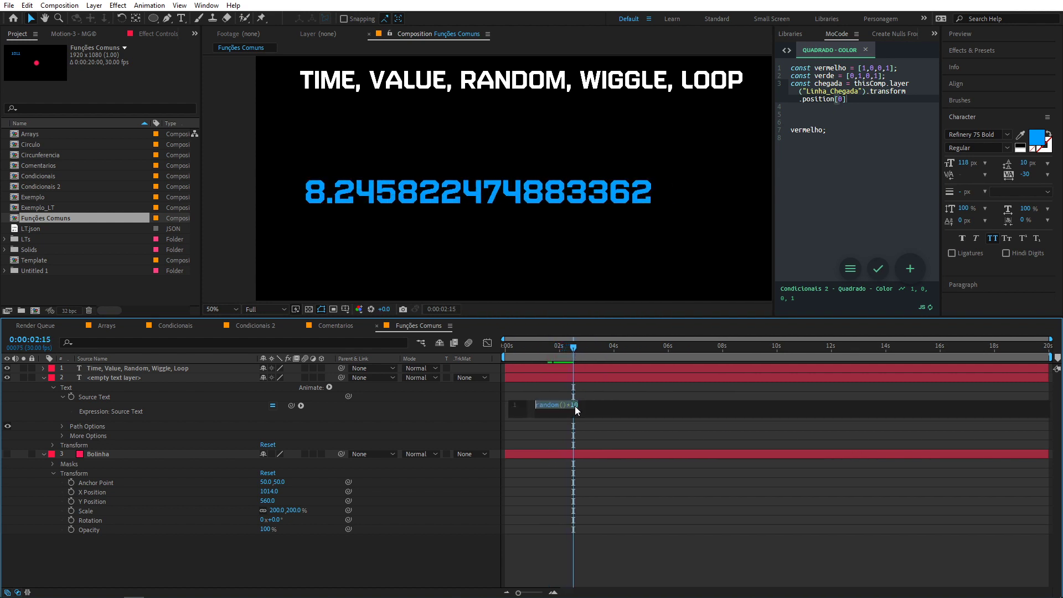
pyautogui.press('KP_Enter')
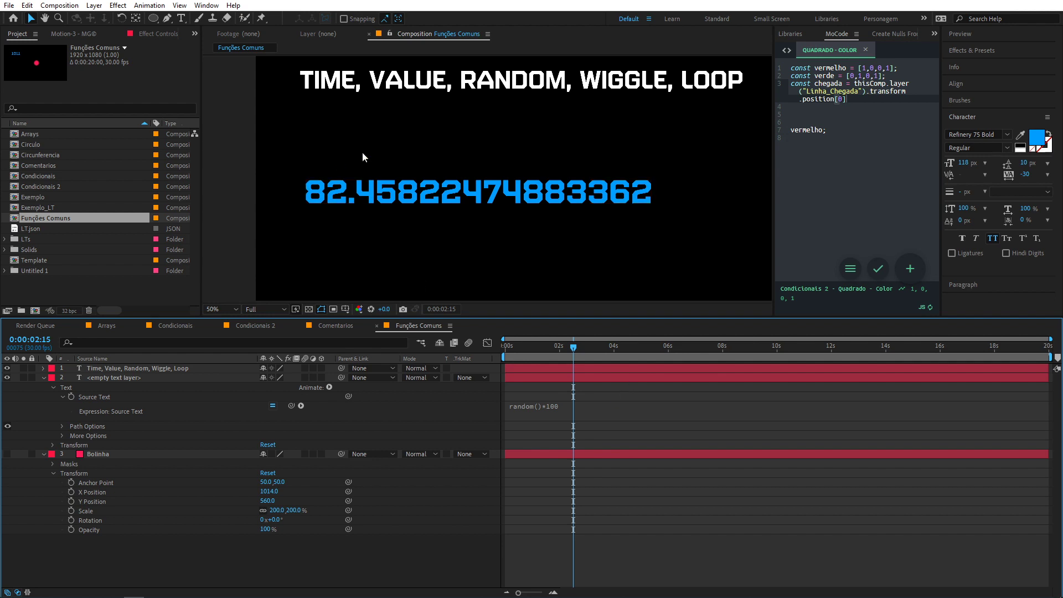
# Step: Copy the random()*100 expression, hide the empty text layer and show the Bolinha layer
pyautogui.click(568, 409)
pyautogui.hotkey('ctrl', 'c')
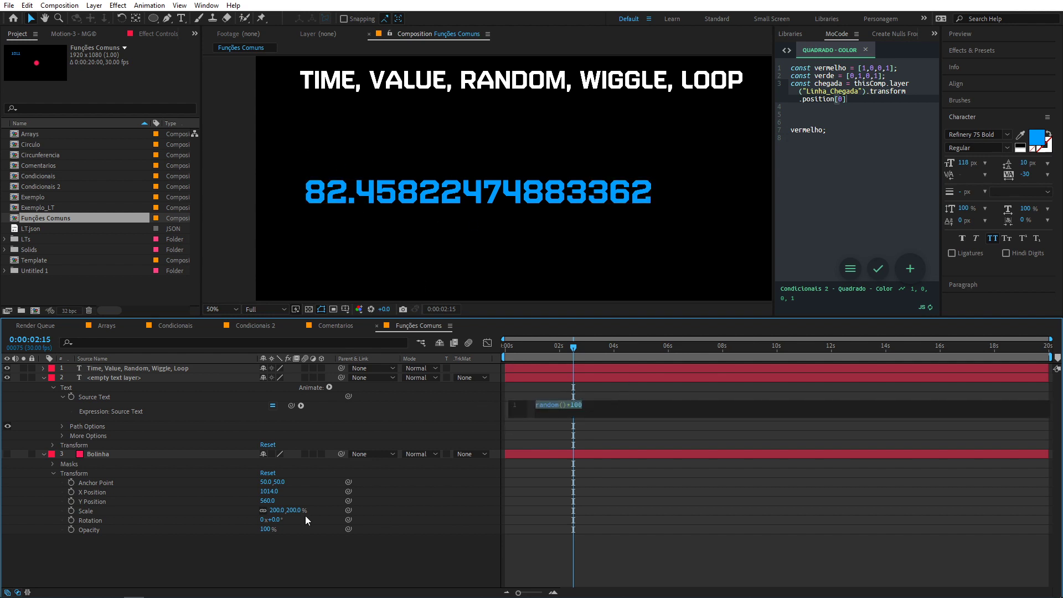
pyautogui.click(292, 537)
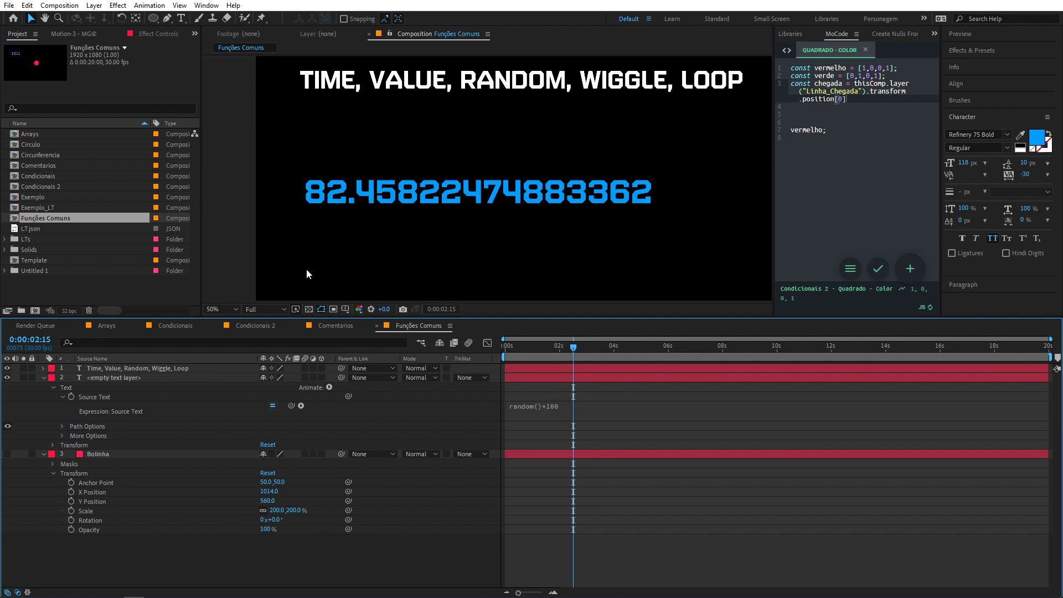
pyautogui.click(8, 378)
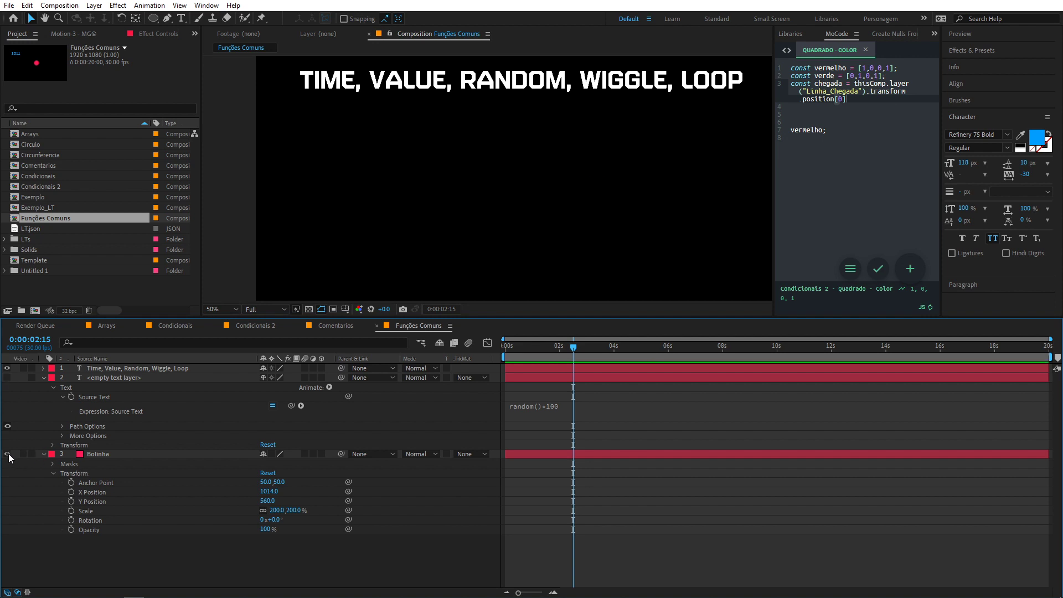
pyautogui.click(7, 455)
# Step: Add an expression to Bolinha's Opacity and paste random()*100 into it
pyautogui.click(115, 534)
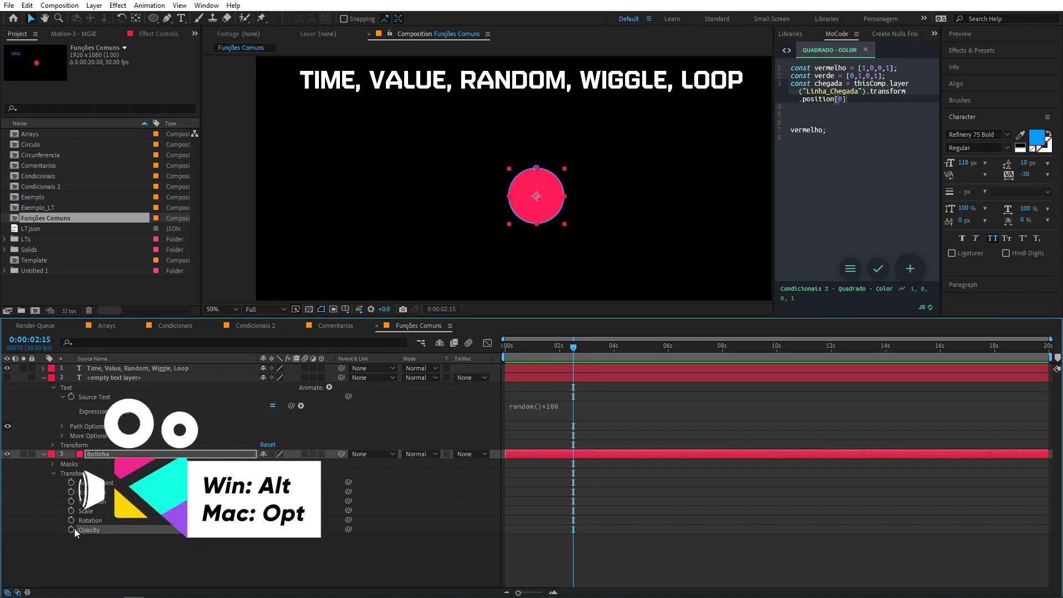
pyautogui.keyDown('alt'); pyautogui.click(72, 529); pyautogui.keyUp('alt')
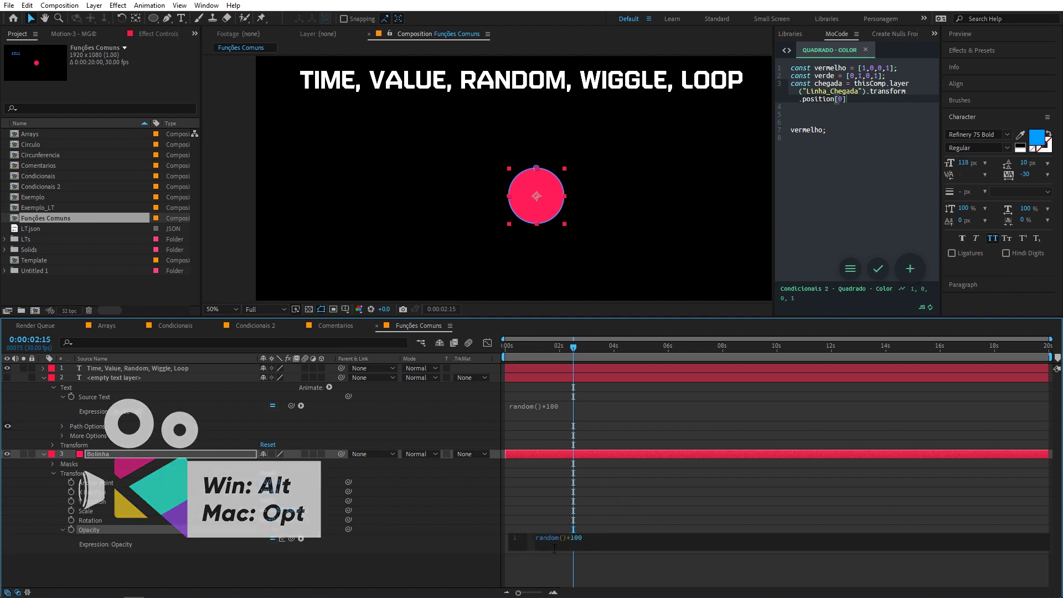
pyautogui.hotkey('ctrl', 'v')
pyautogui.press('KP_Enter')
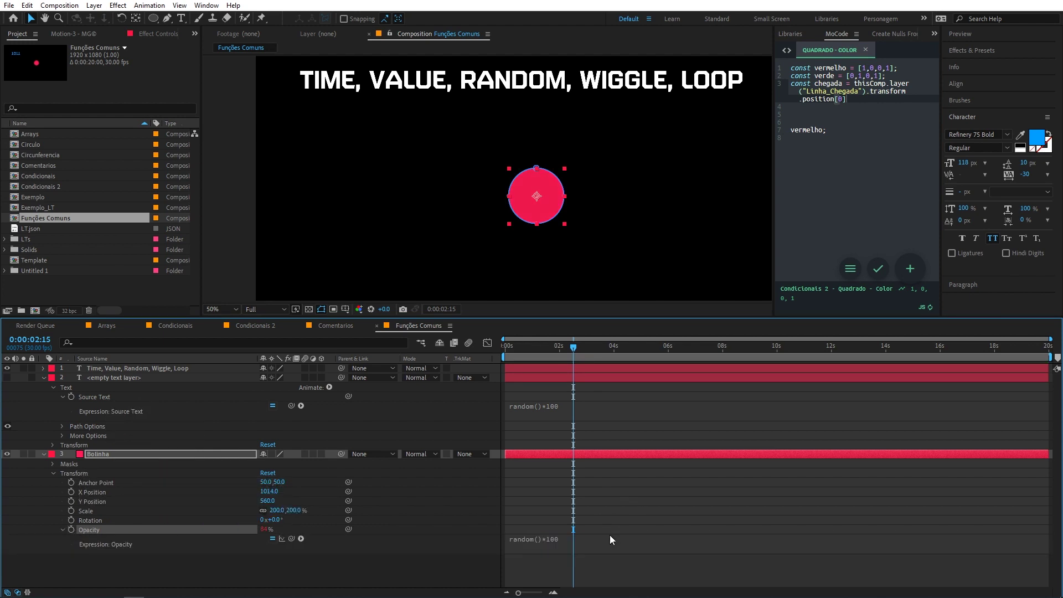
# Step: Scrub the timeline to 0:00:07:17 to examine how Bolinha's opacity changes at random
pyautogui.click(603, 569)
pyautogui.moveTo(531, 357); pyautogui.dragTo(704, 348)
pyautogui.click(554, 455)
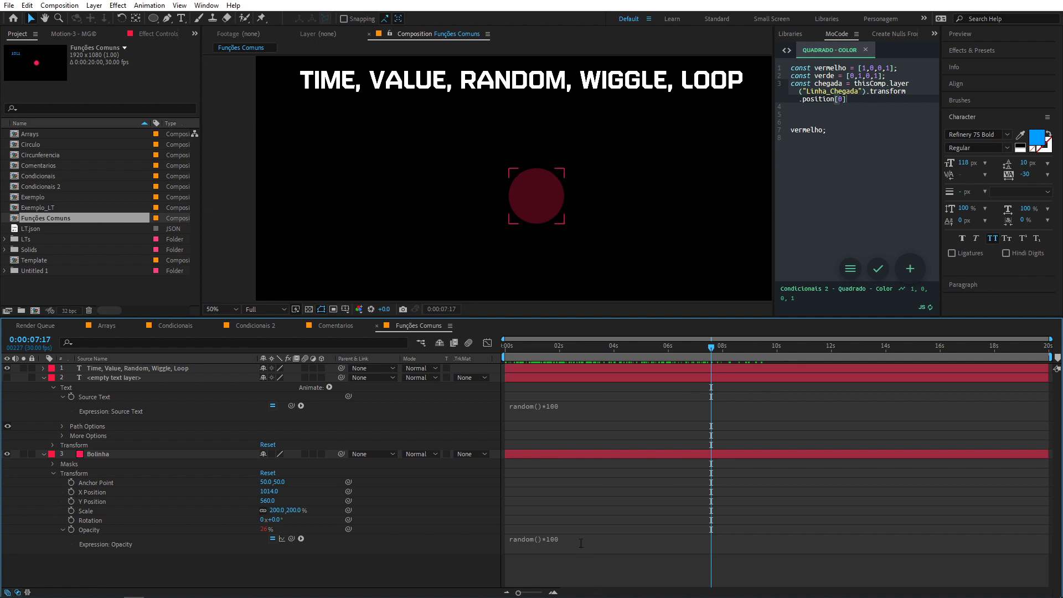
# Step: Remove the expression from Bolinha's Opacity
pyautogui.click(532, 540)
pyautogui.press('BackSpace')
pyautogui.click(480, 542)
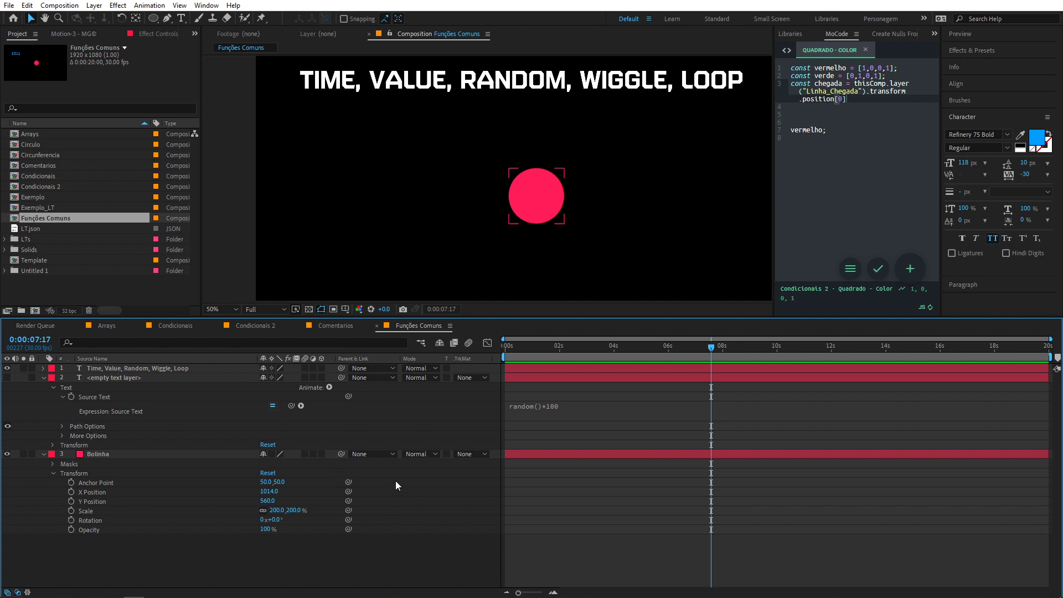
# Step: Enable an expression on Bolinha's Y Position and clear its text
pyautogui.click(100, 501)
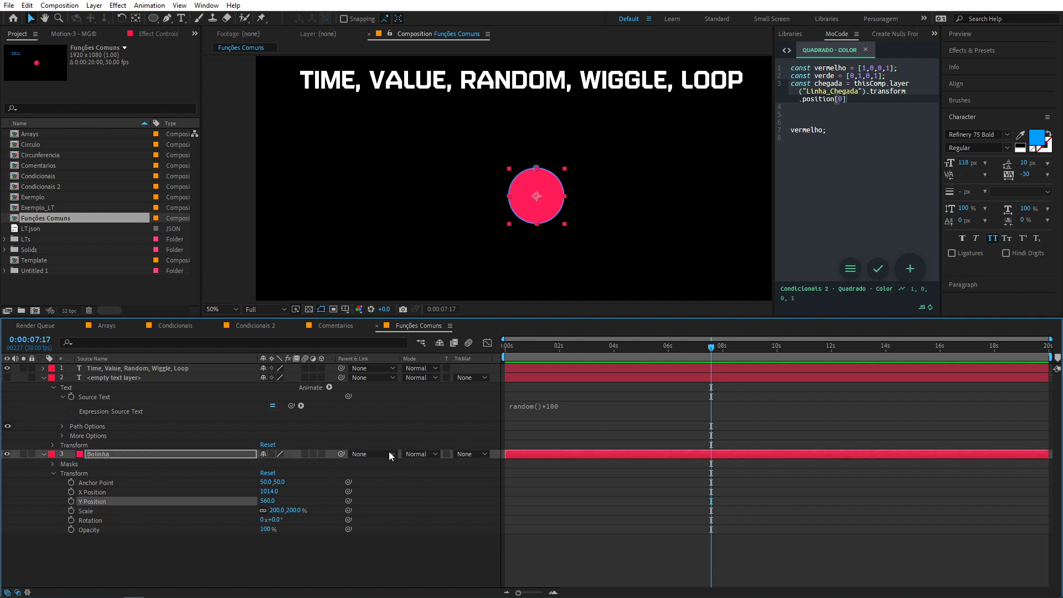
pyautogui.keyDown('alt'); pyautogui.click(71, 502); pyautogui.keyUp('alt')
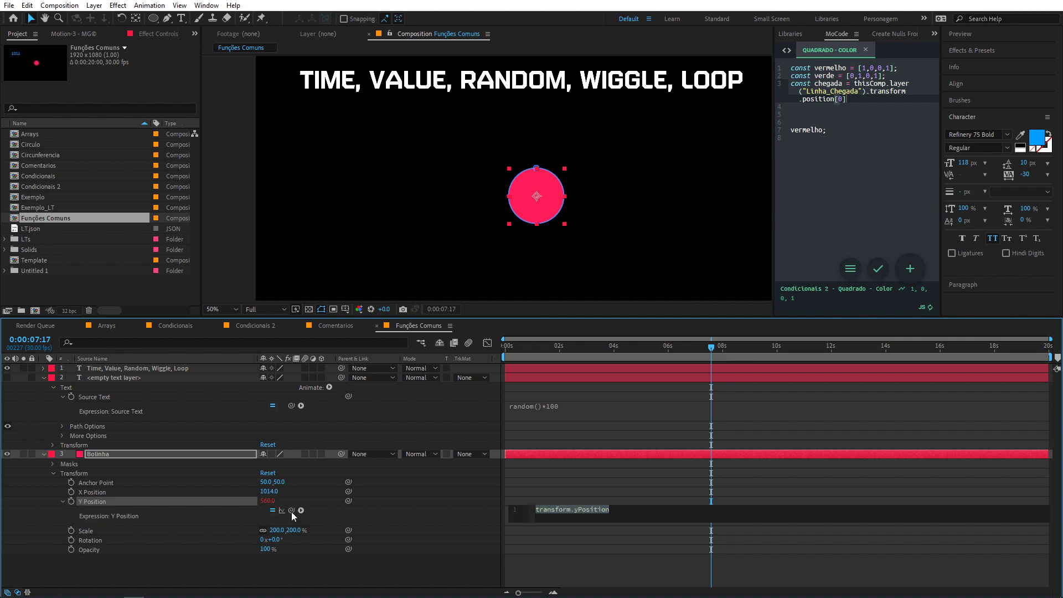
pyautogui.write('wiggle(')
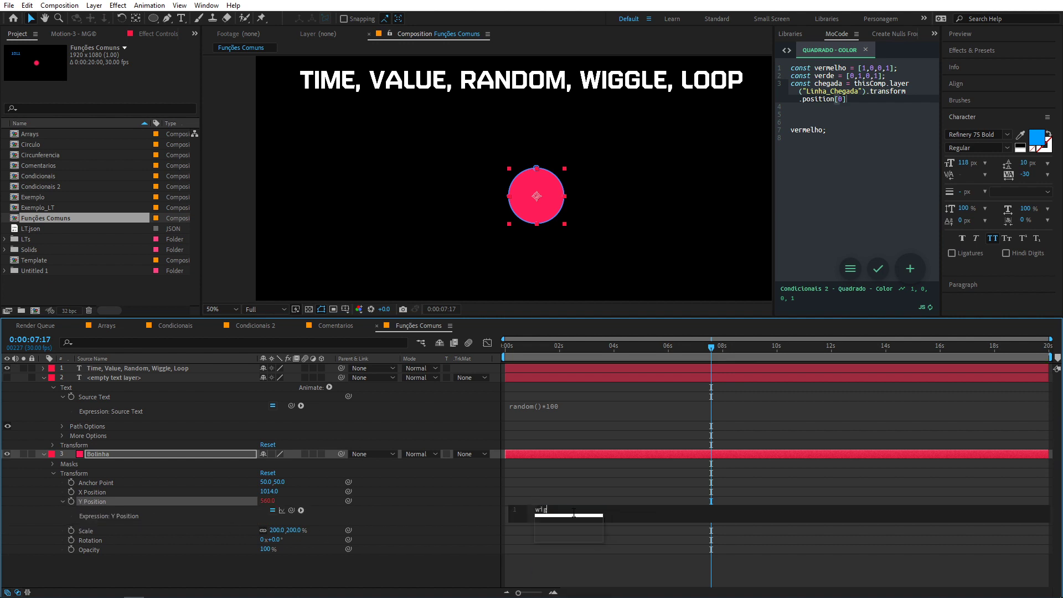
pyautogui.press('BackSpace')
pyautogui.press('BackSpace')
pyautogui.press('BackSpace')
pyautogui.press('BackSpace')
pyautogui.press('BackSpace')
pyautogui.press('BackSpace')
pyautogui.press('BackSpace')
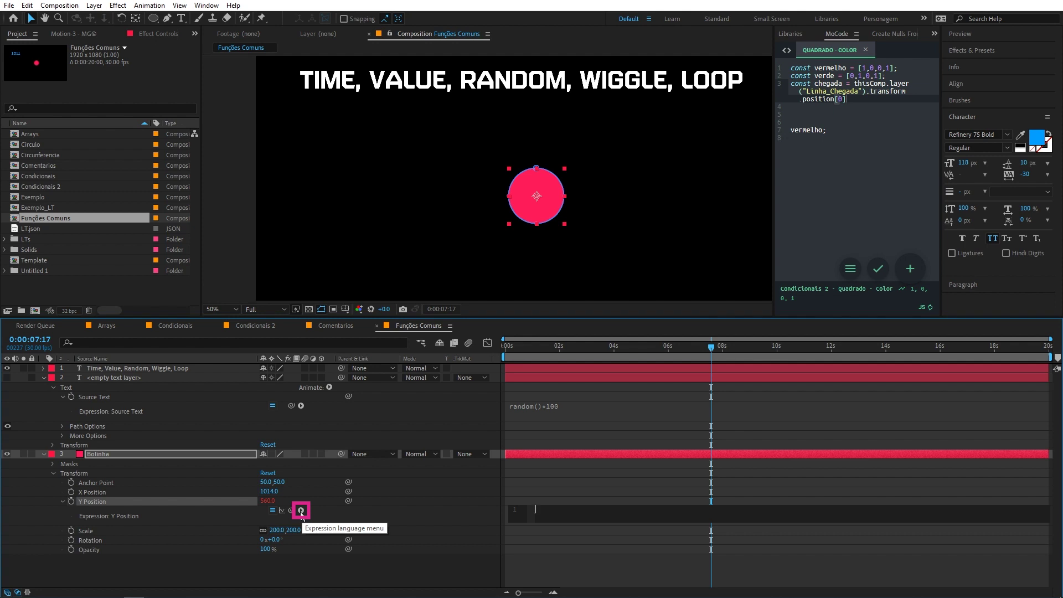
# Step: Look through the built-in expression function categories and enter wiggle(frequencia, amplitude) as Bolinha's Y Position expression
pyautogui.click(301, 511)
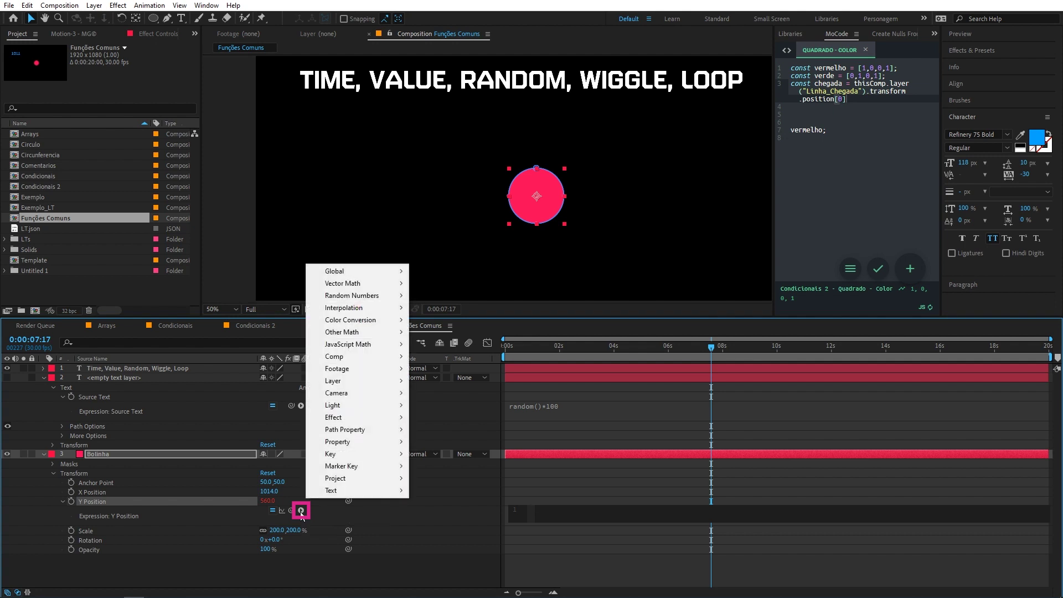
pyautogui.moveTo(368, 442)
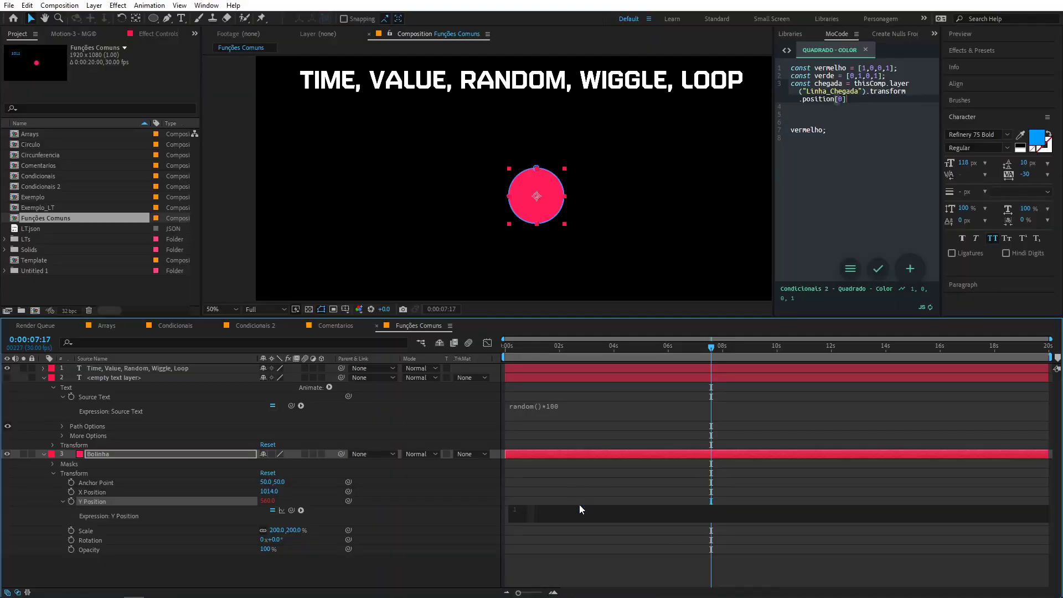
pyautogui.write('wiggle(a')
pyautogui.press('BackSpace')
pyautogui.write('frequencia, amplitude')
pyautogui.press('KP_Enter')
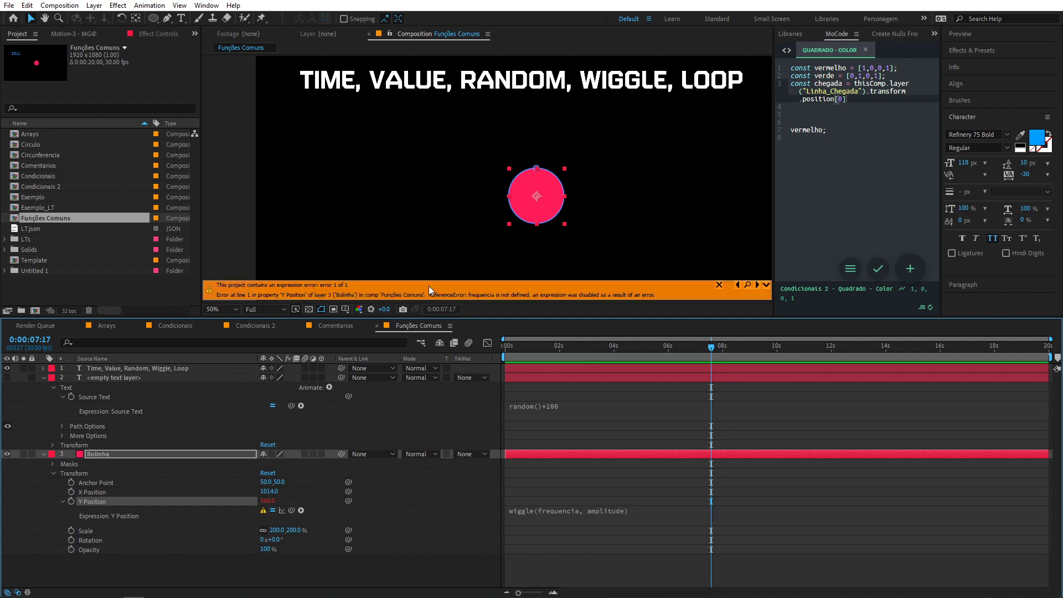
# Step: Insert blank lines above the wiggle call in the Y Position expression and declare var frequencia = 2
pyautogui.click(596, 513)
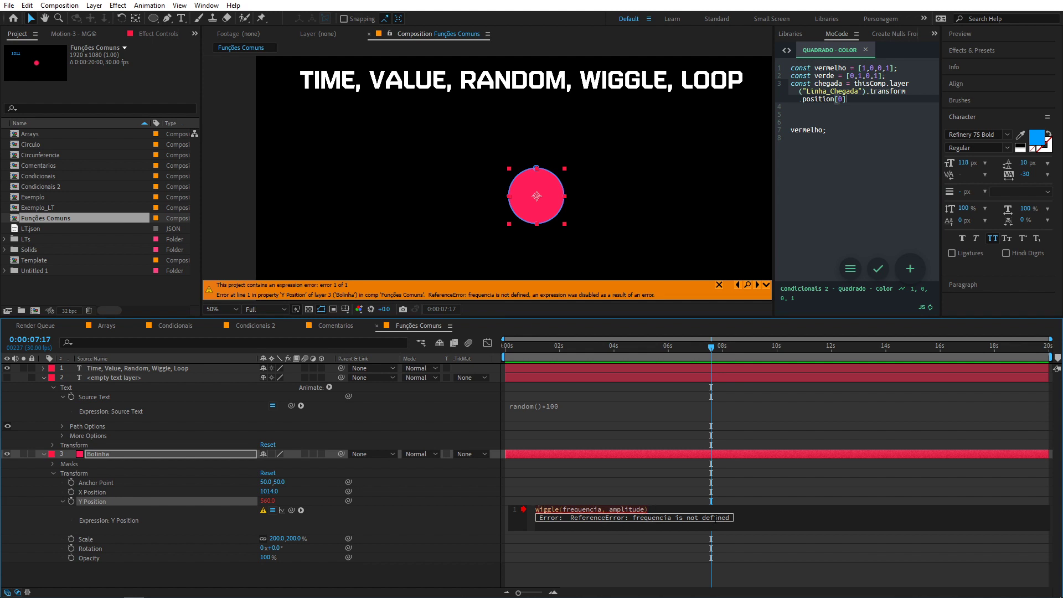
pyautogui.press('Return')
pyautogui.press('Return')
pyautogui.press('Up')
pyautogui.press('Up')
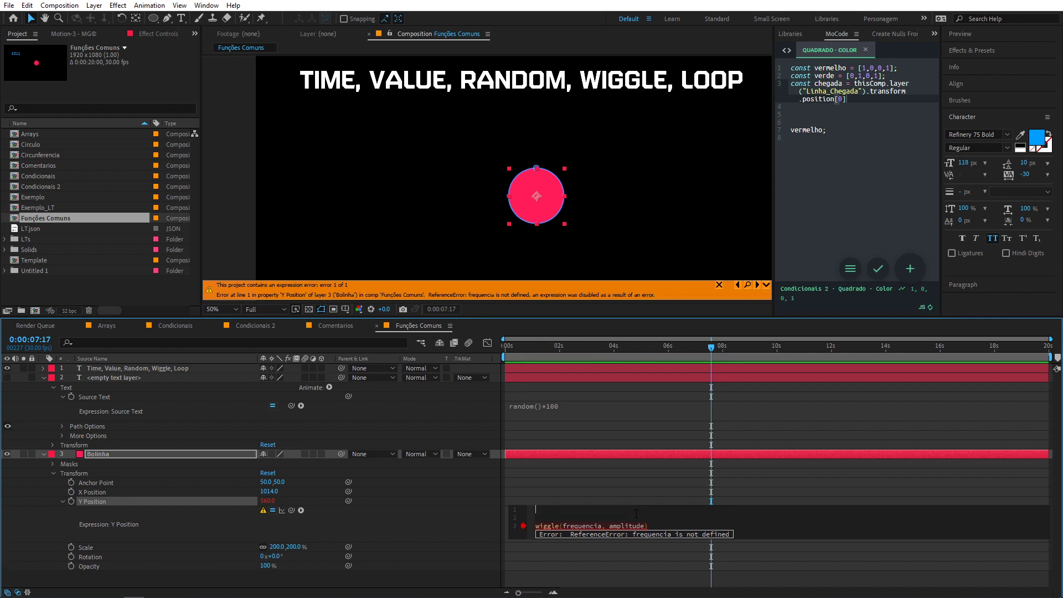
pyautogui.write('var frequencia')
pyautogui.press('BackSpace')
pyautogui.write('a = 2')
# Step: Declare var amplitude = 200 in the Y Position expression and scrub the timeline to preview the wiggle
pyautogui.press('Return')
pyautogui.write('var')
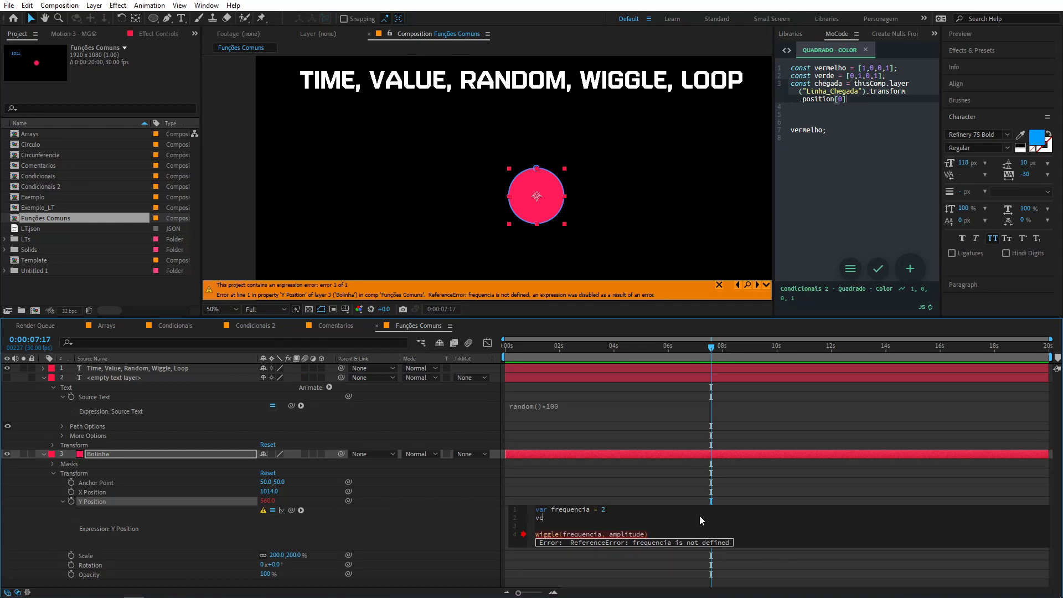
pyautogui.write(' am')
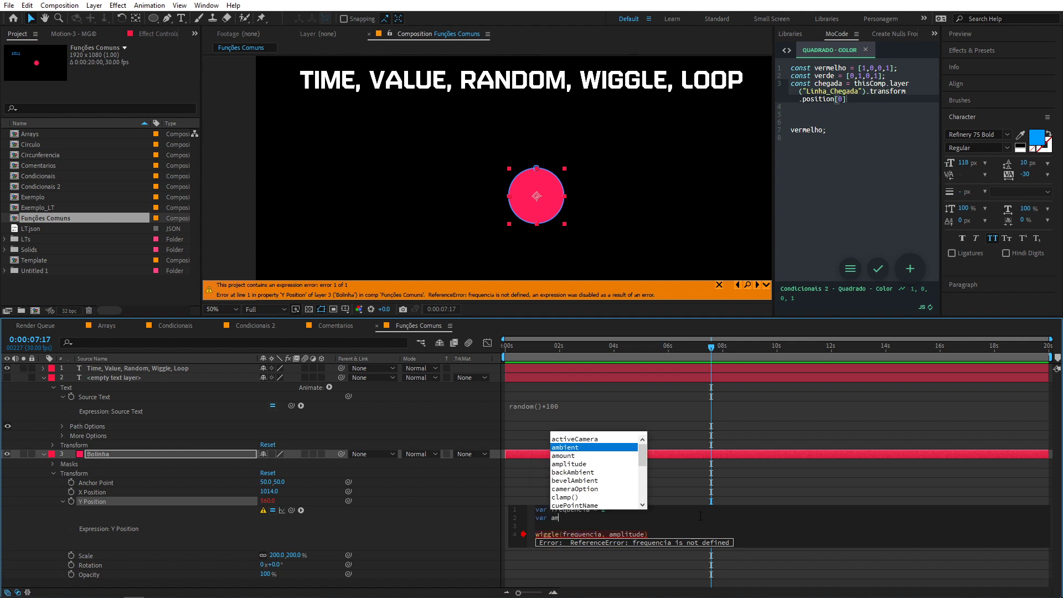
pyautogui.write('plitude = 200')
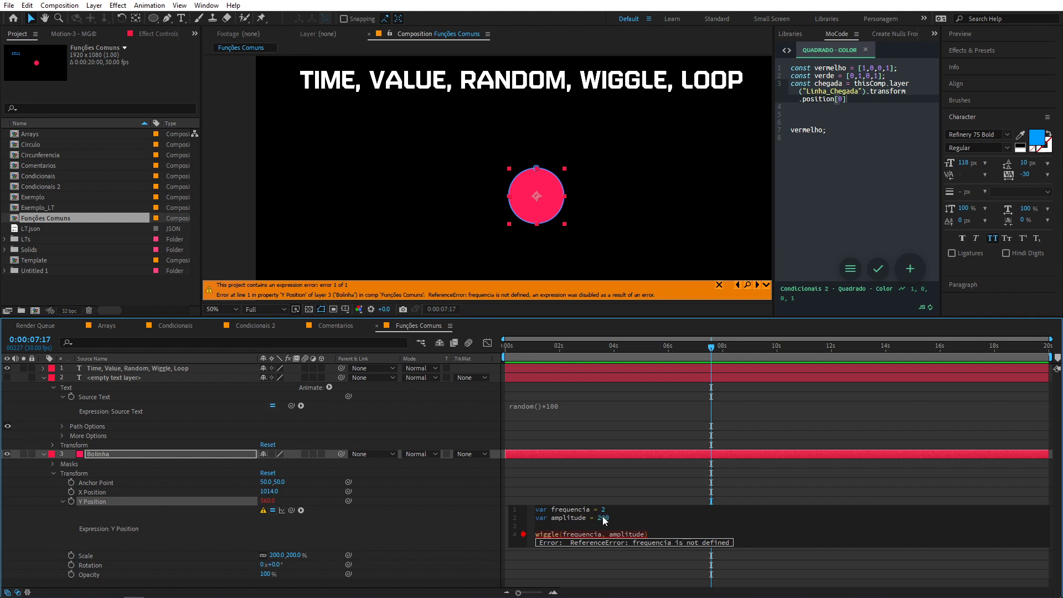
pyautogui.press('KP_Enter')
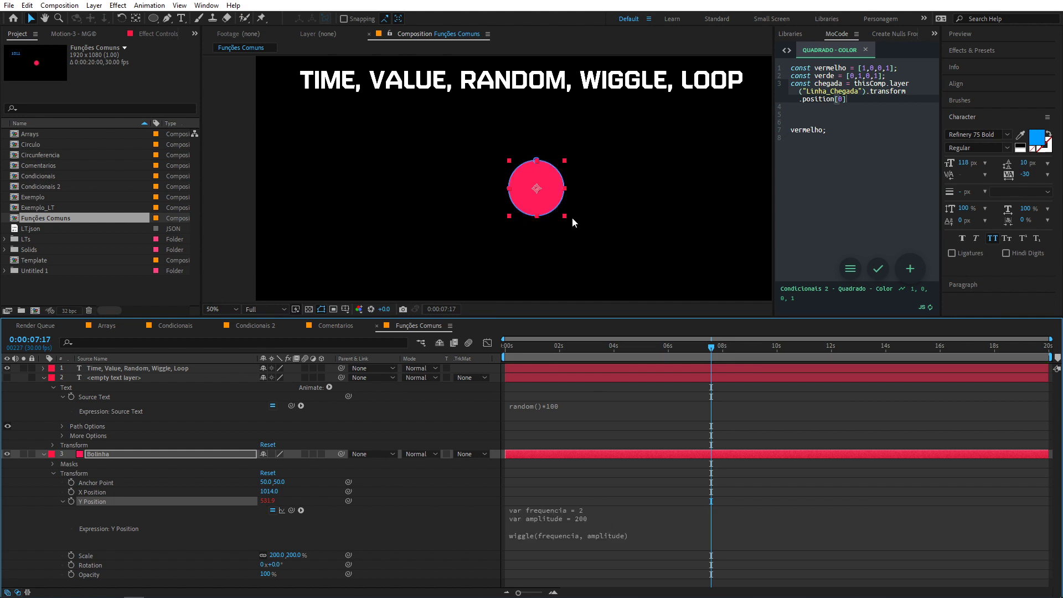
pyautogui.moveTo(531, 351); pyautogui.dragTo(726, 357)
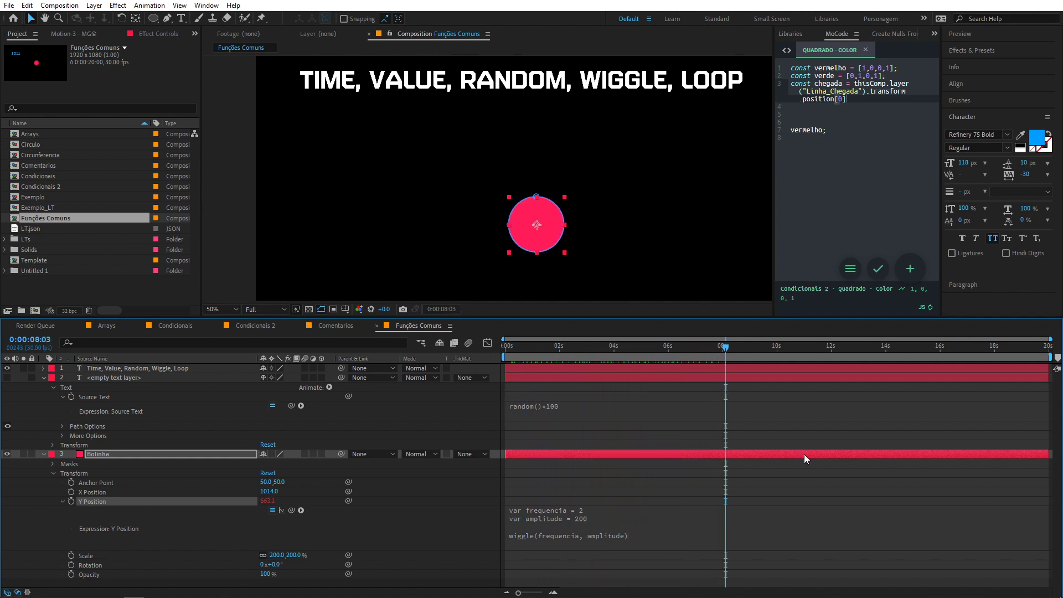
pyautogui.moveTo(633, 337); pyautogui.dragTo(709, 373)
# Step: Set frequencia to 0.1 in the Y Position expression and scrub back to 0:00:00:00 to preview the wiggle
pyautogui.click(583, 510)
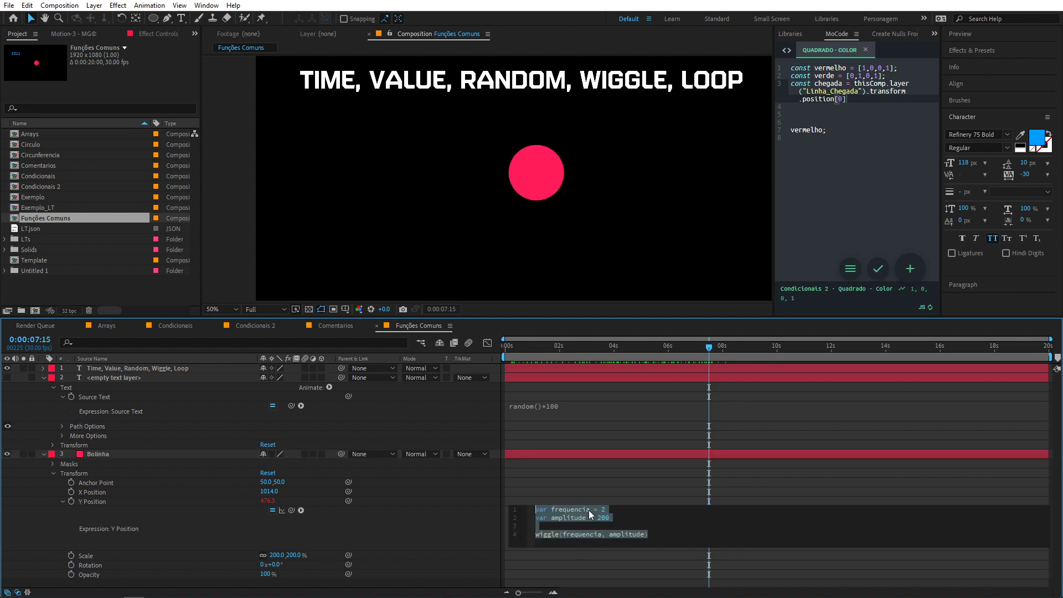
pyautogui.click(592, 509)
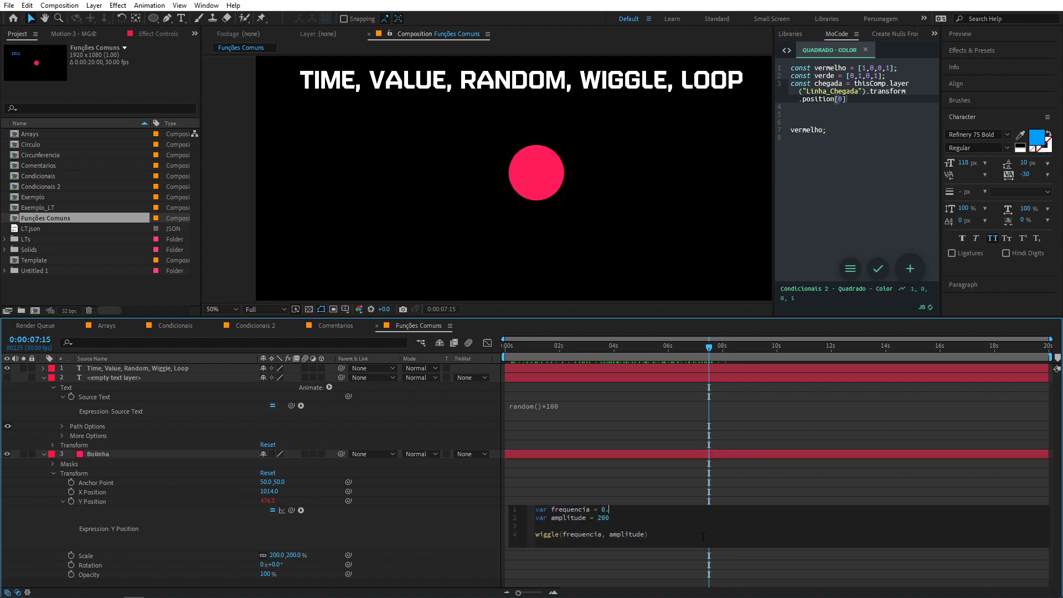
pyautogui.write('1')
pyautogui.press('KP_Enter')
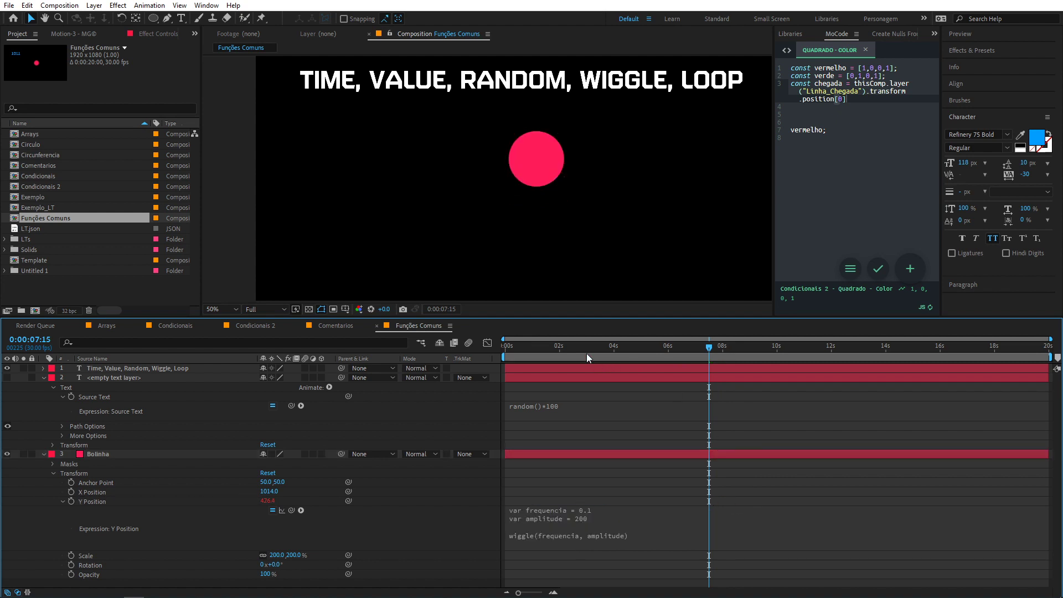
pyautogui.moveTo(587, 352); pyautogui.dragTo(446, 343)
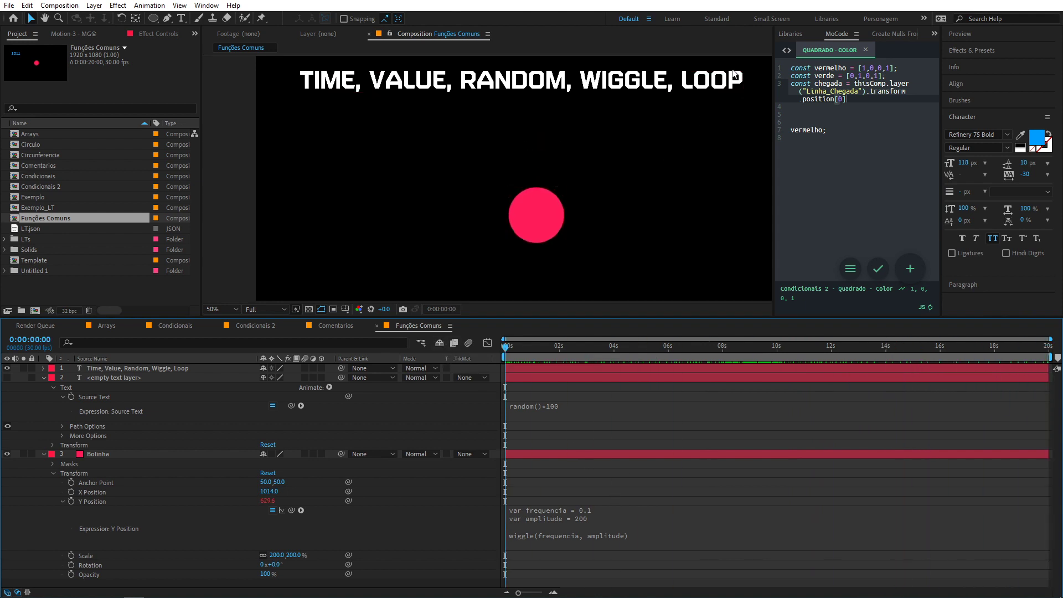
# Step: Remove the expression from Bolinha's Y Position and move the ball horizontally to an X Position of 292
pyautogui.click(672, 533)
pyautogui.click(666, 531)
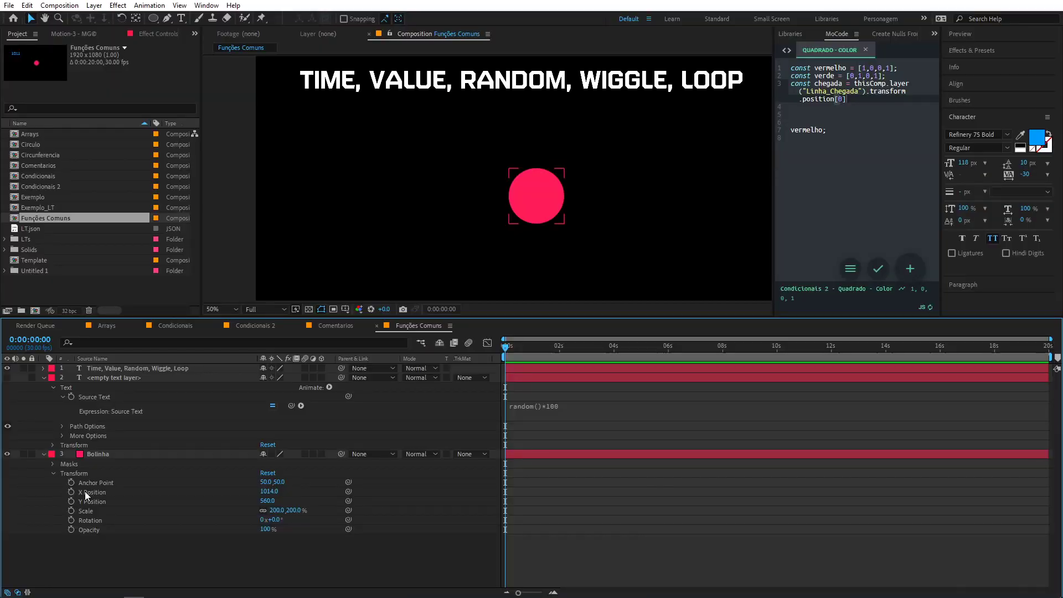
pyautogui.click(85, 491)
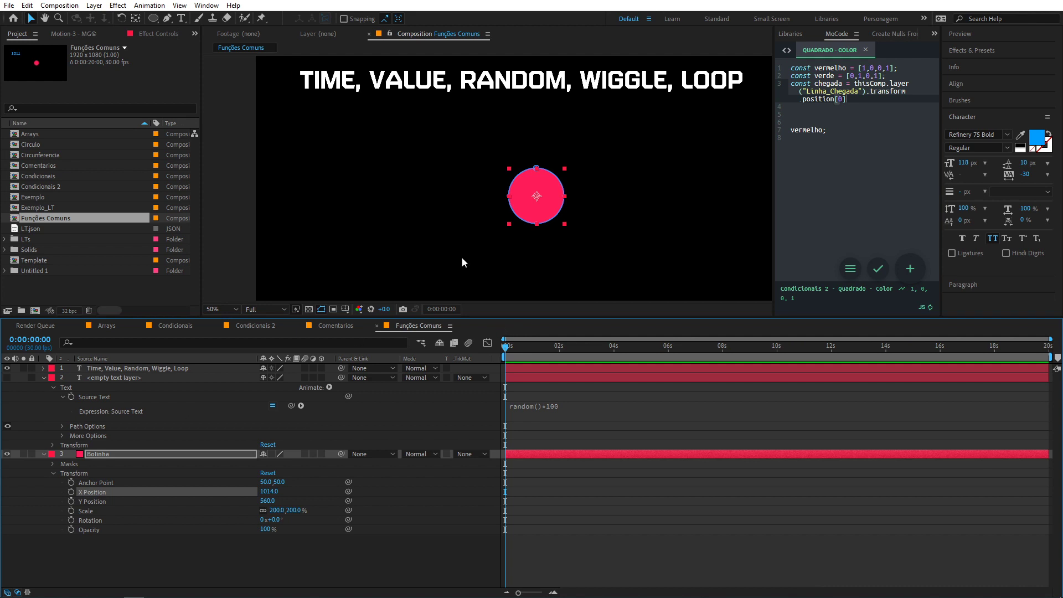
pyautogui.moveTo(544, 217); pyautogui.dragTo(343, 218)
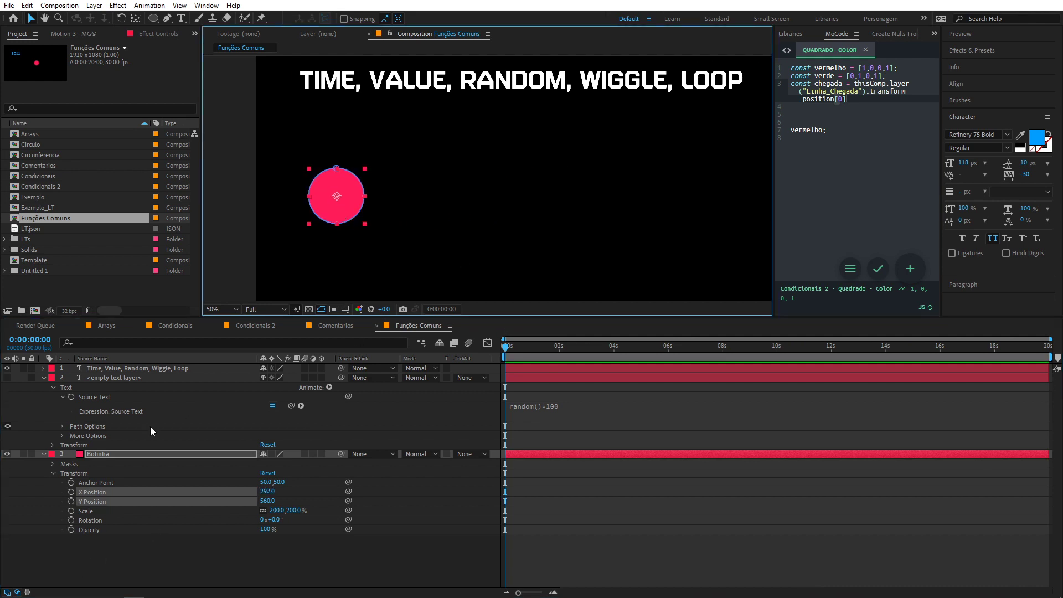
# Step: Keyframe Bolinha's X Position at 292 on 0:00:00:00 and at 450 on 0:00:01:00, returning the playhead to the start
pyautogui.click(195, 579)
pyautogui.click(71, 491)
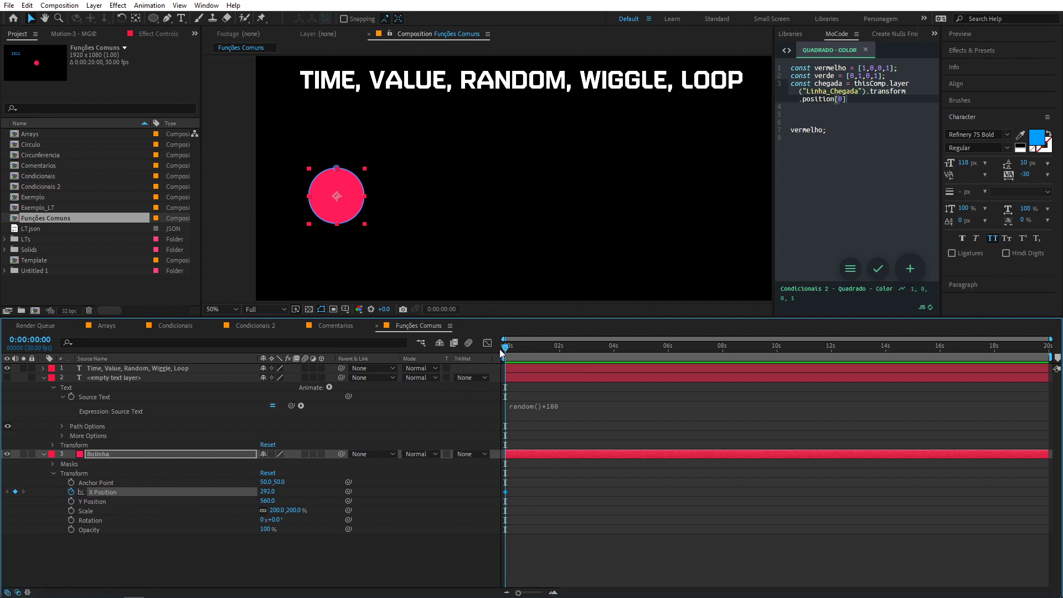
pyautogui.moveTo(556, 352); pyautogui.dragTo(532, 358)
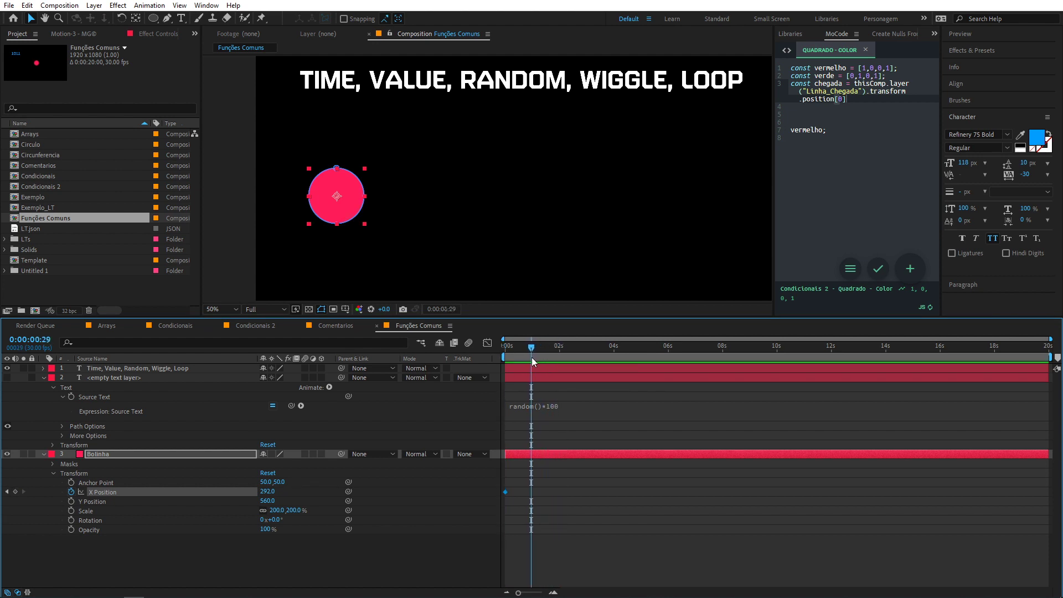
pyautogui.moveTo(268, 492); pyautogui.dragTo(350, 492)
pyautogui.moveTo(268, 492); pyautogui.dragTo(273, 492)
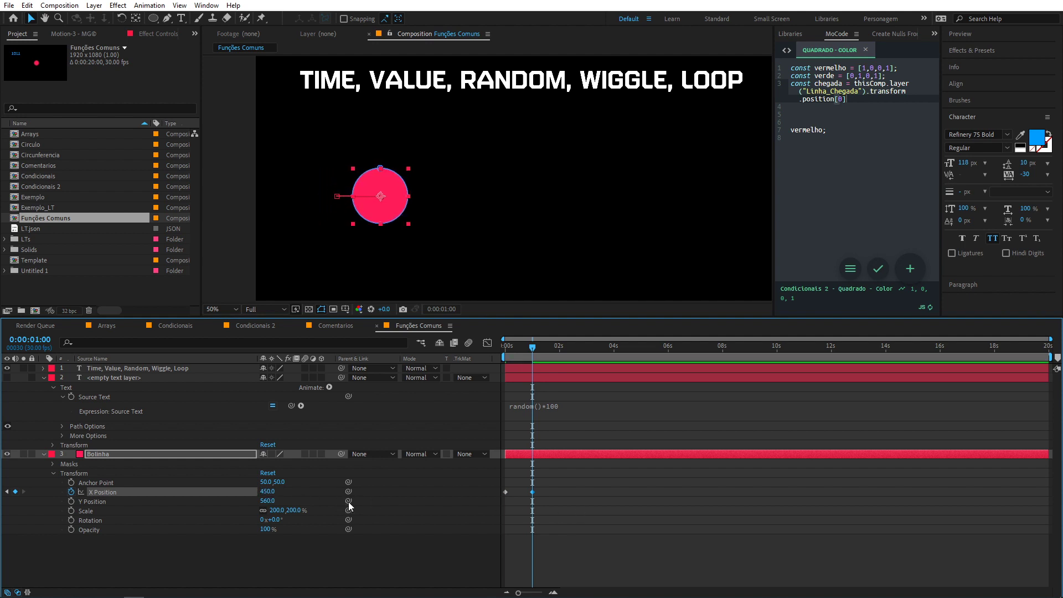
pyautogui.moveTo(521, 358); pyautogui.dragTo(505, 358)
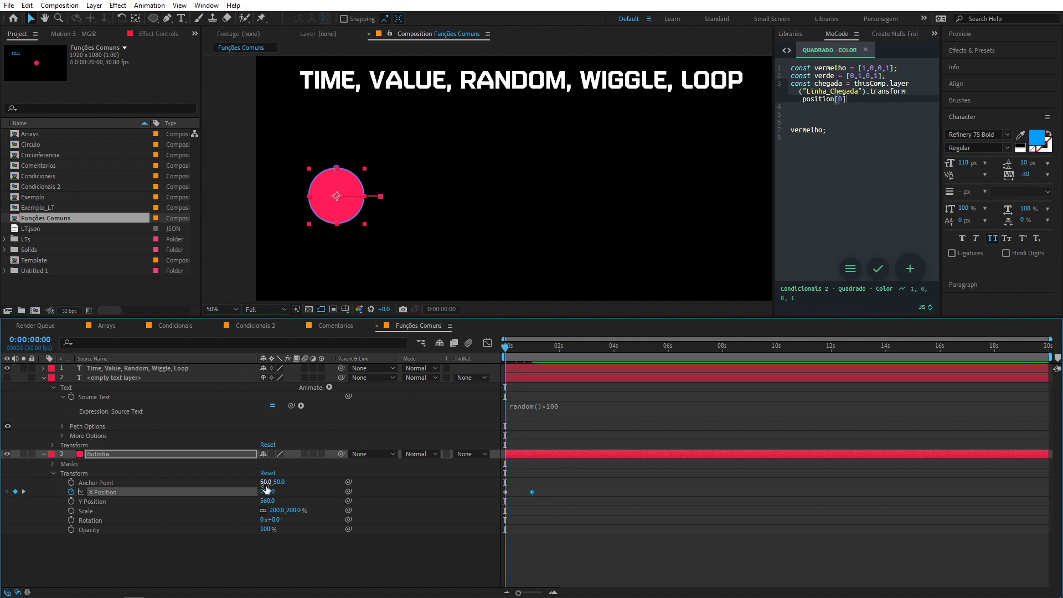
# Step: Set Bolinha's X Position keyframes to 300 at 0:00:00:00 and 400 at 0:00:01:00, returning the playhead to the start
pyautogui.click(270, 492)
pyautogui.press('Return')
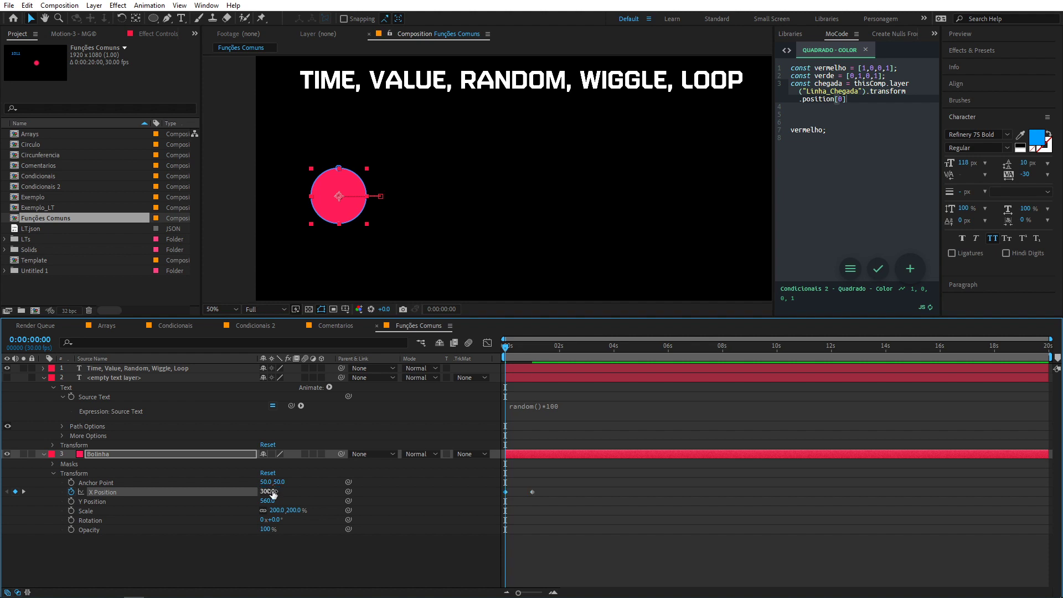
pyautogui.click(533, 358)
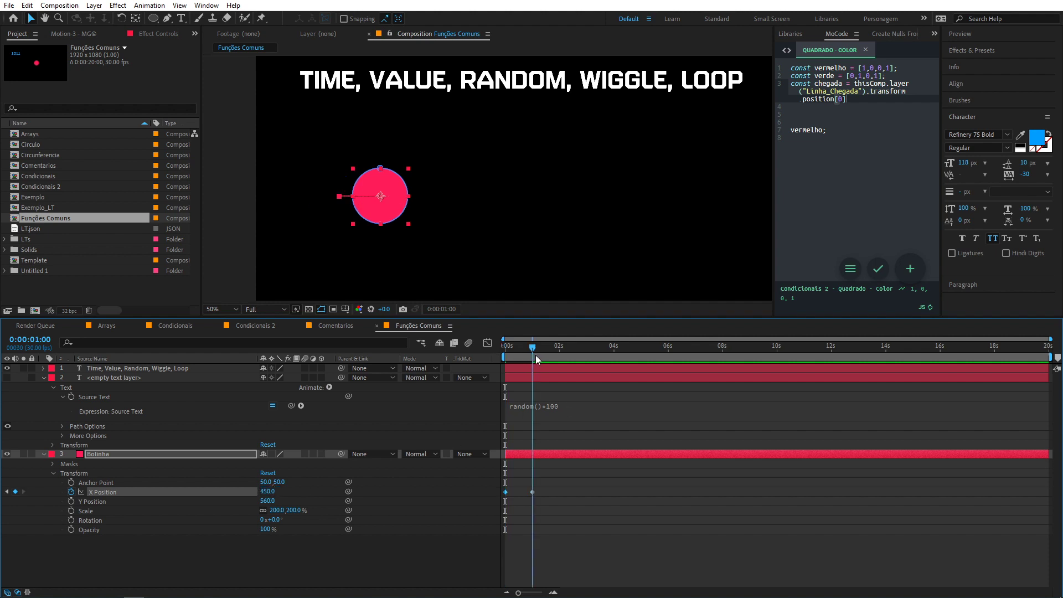
pyautogui.click(268, 492)
pyautogui.write('400')
pyautogui.press('Return')
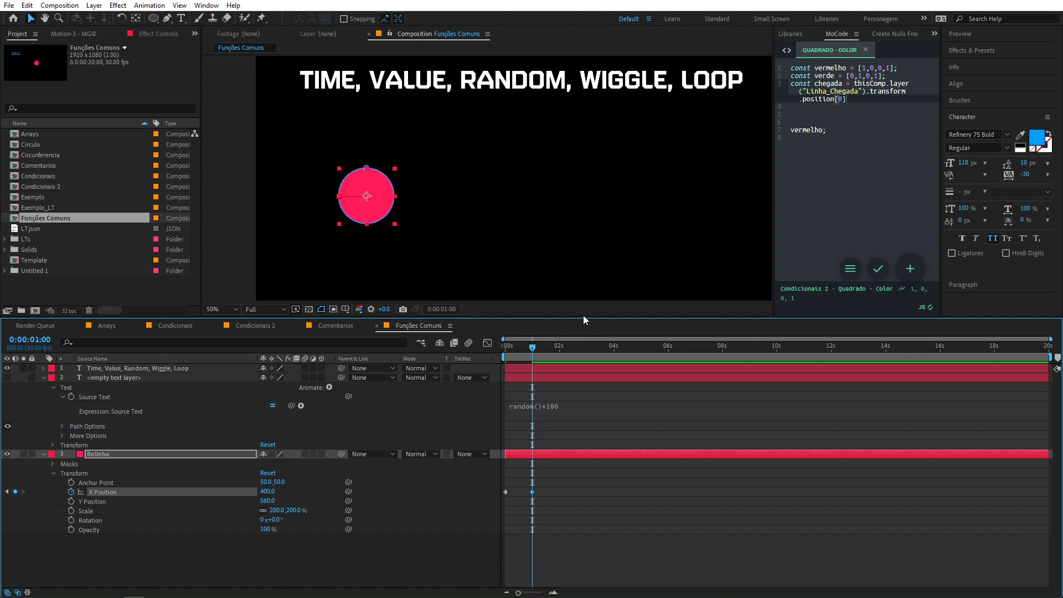
pyautogui.moveTo(512, 355); pyautogui.dragTo(477, 351)
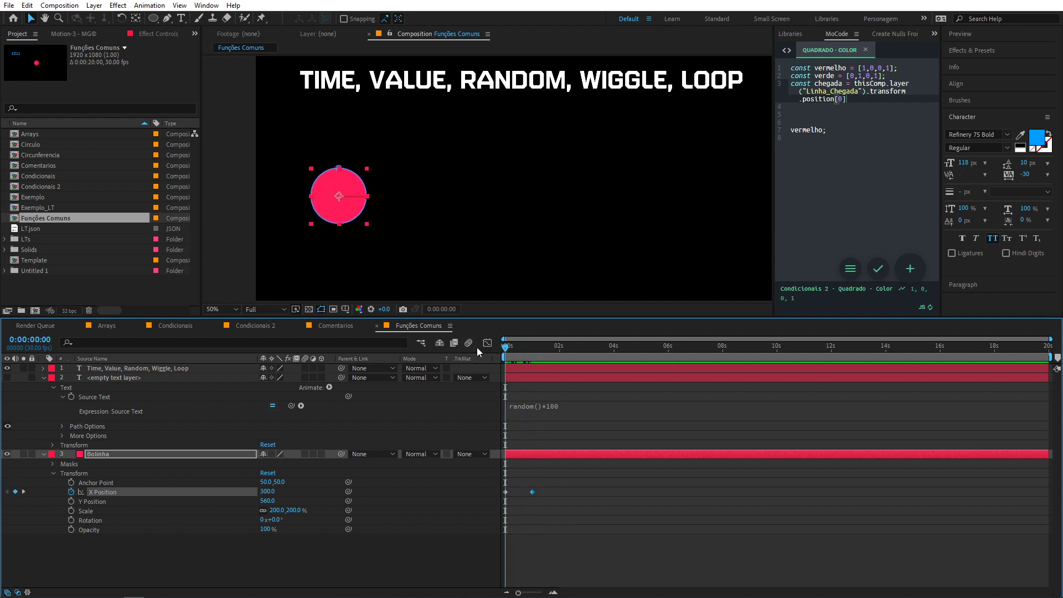
pyautogui.click(398, 574)
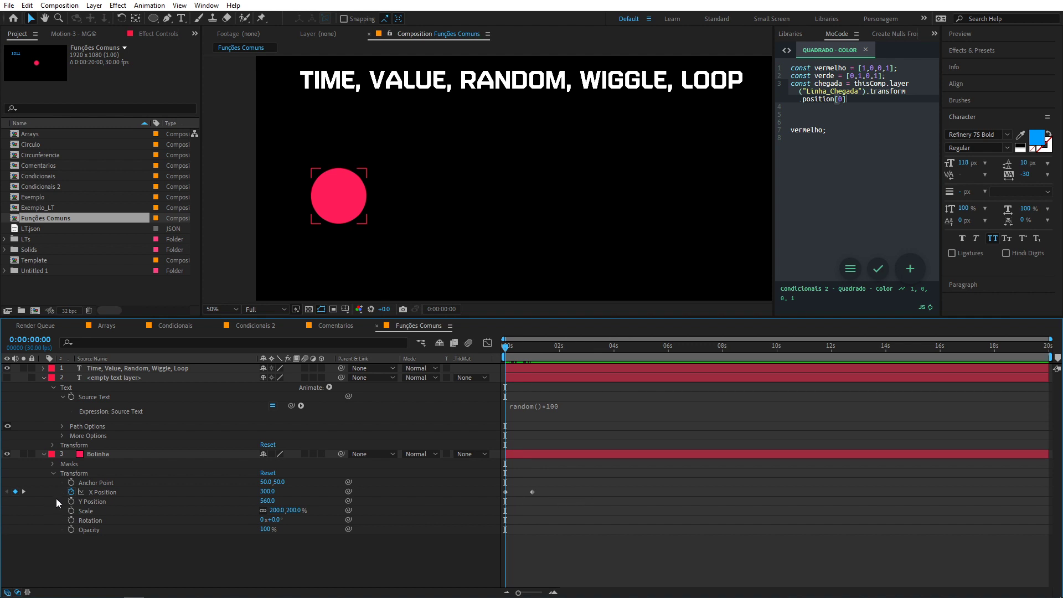
# Step: Add the expression loopOut(type = "cycle", numKeyframes = 0) to Bolinha's X Position, using the built-in Property function
pyautogui.keyDown('alt'); pyautogui.click(71, 491); pyautogui.keyUp('alt')
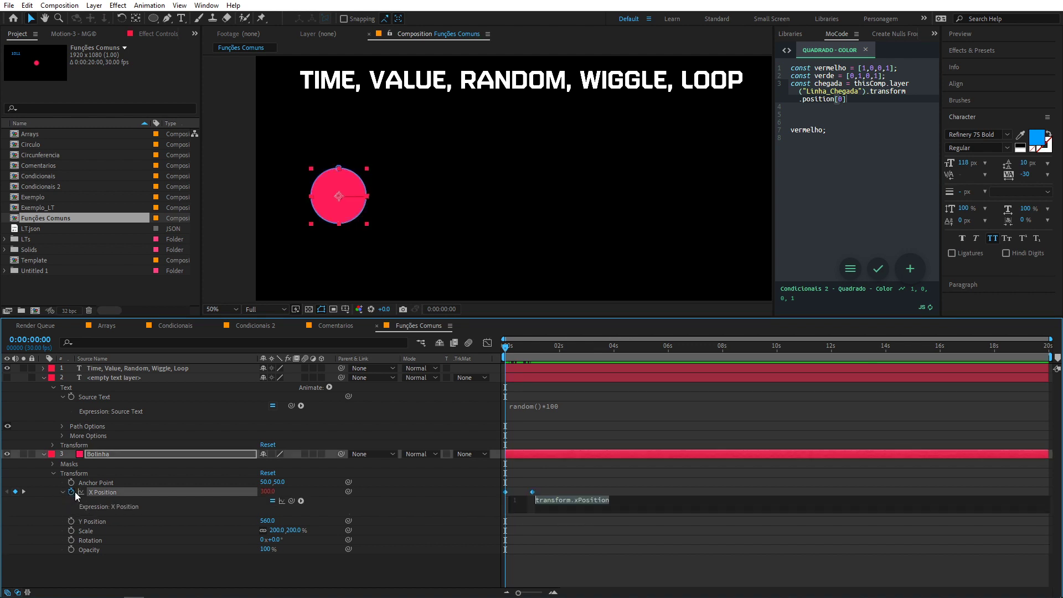
pyautogui.click(302, 501)
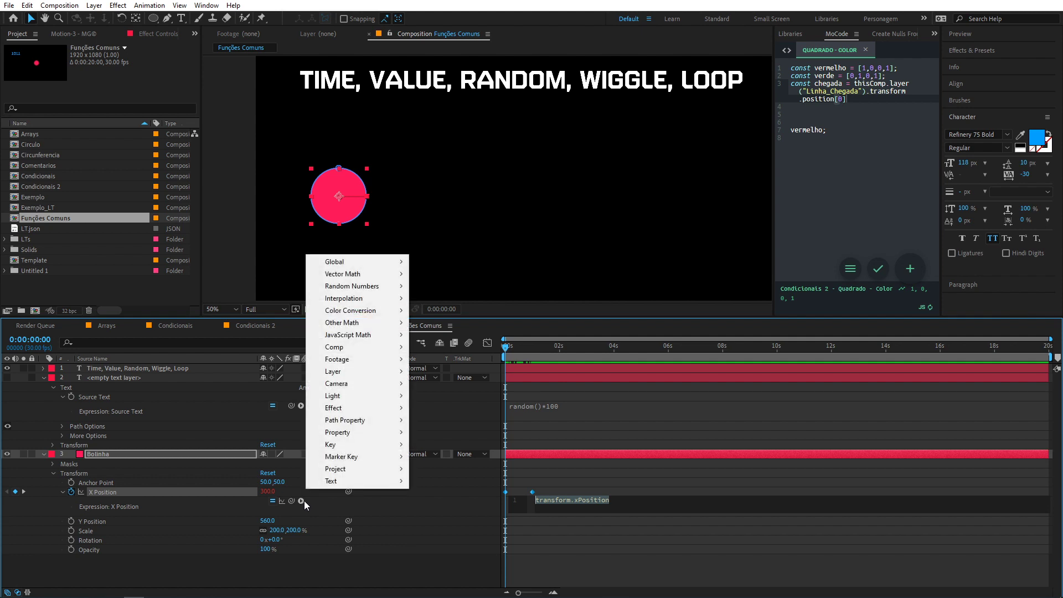
pyautogui.press('Escape')
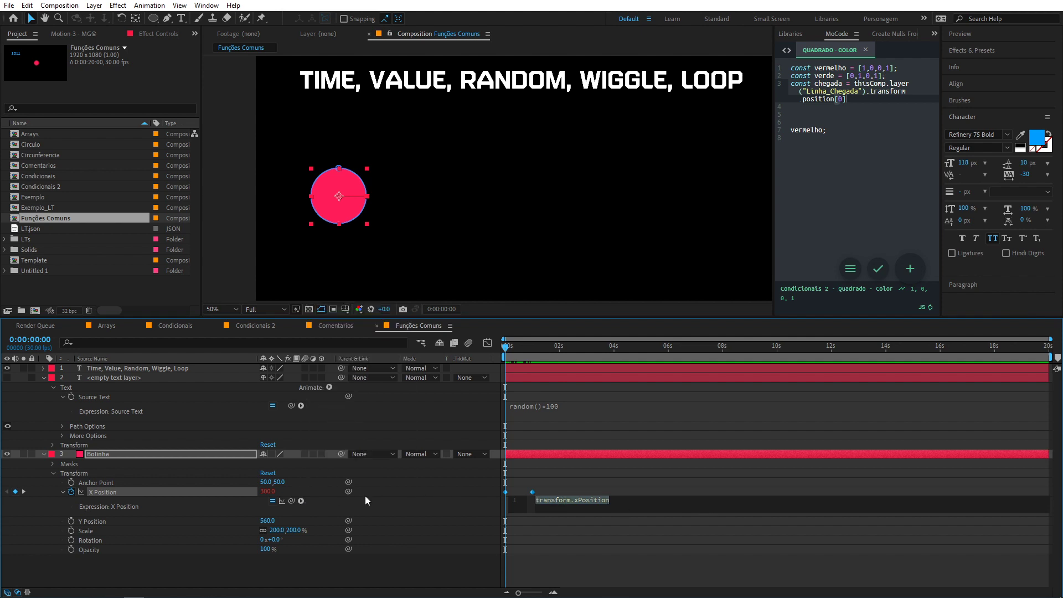
pyautogui.write('loop')
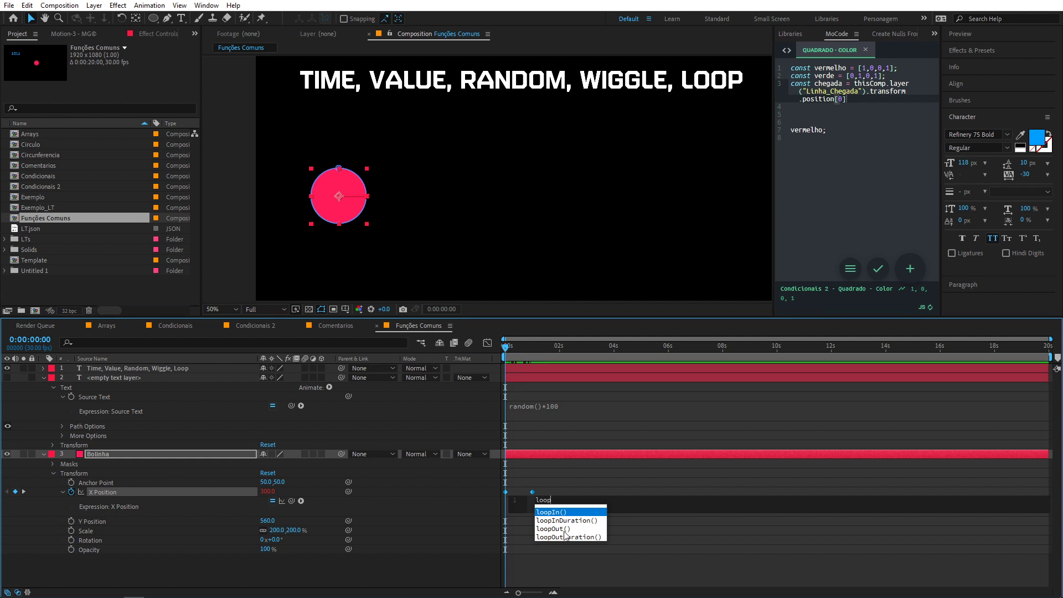
pyautogui.doubleClick(543, 500)
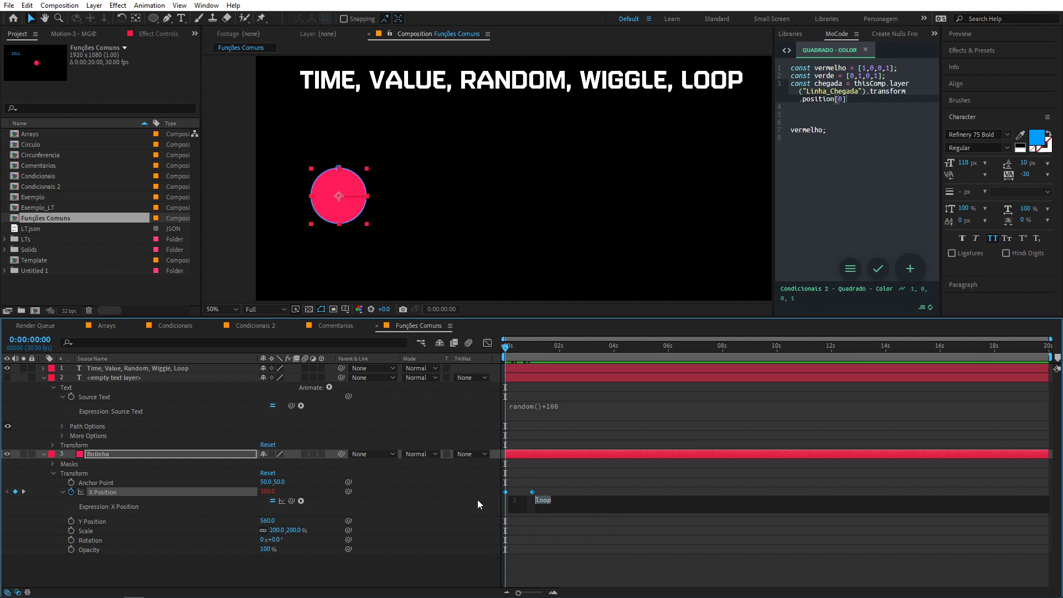
pyautogui.click(301, 501)
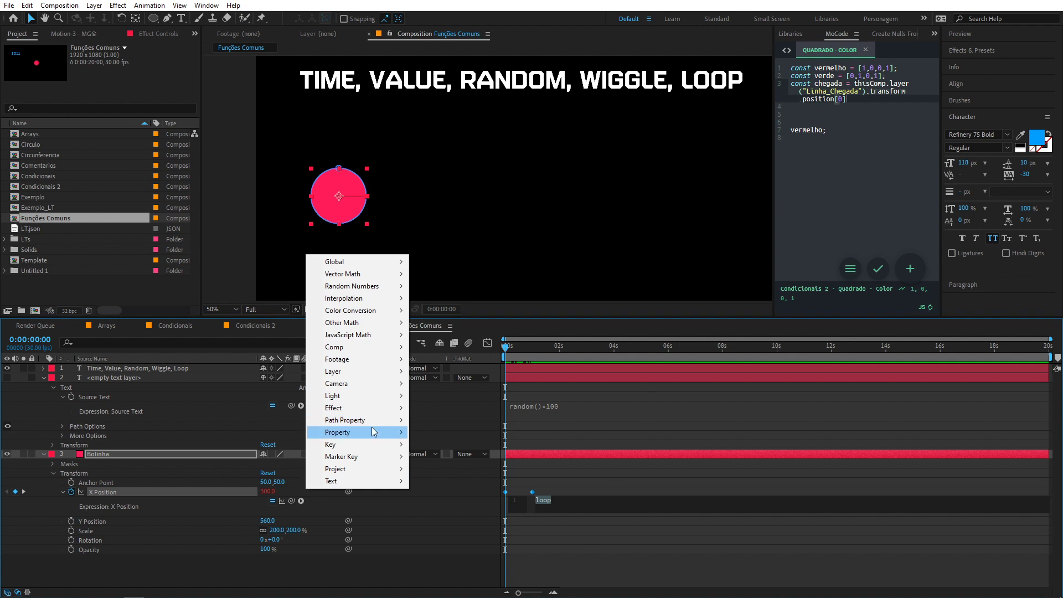
pyautogui.moveTo(365, 435)
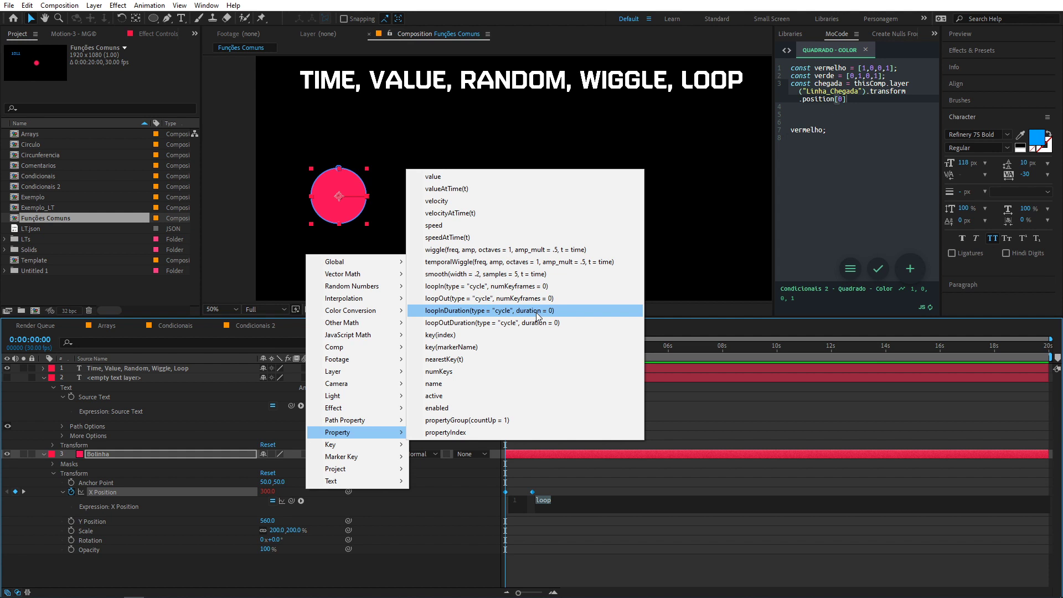
pyautogui.click(502, 299)
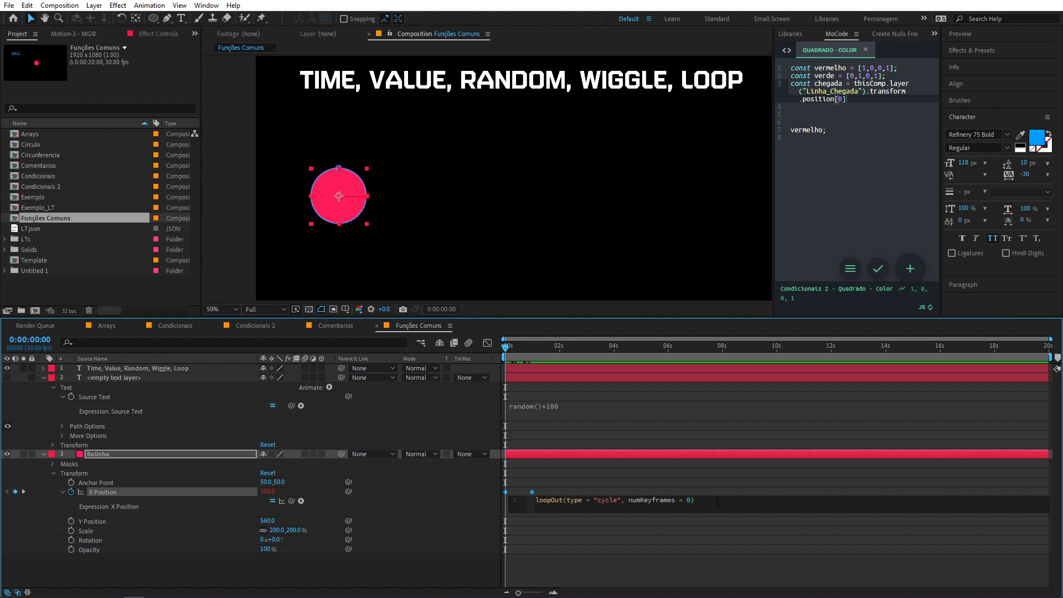
pyautogui.press('KP_Enter')
# Step: Scrub the timeline to preview the cycle loop and try moving the second X Position keyframe farther from the first
pyautogui.moveTo(507, 351); pyautogui.dragTo(640, 353)
pyautogui.click(524, 453)
pyautogui.moveTo(533, 492); pyautogui.dragTo(583, 491)
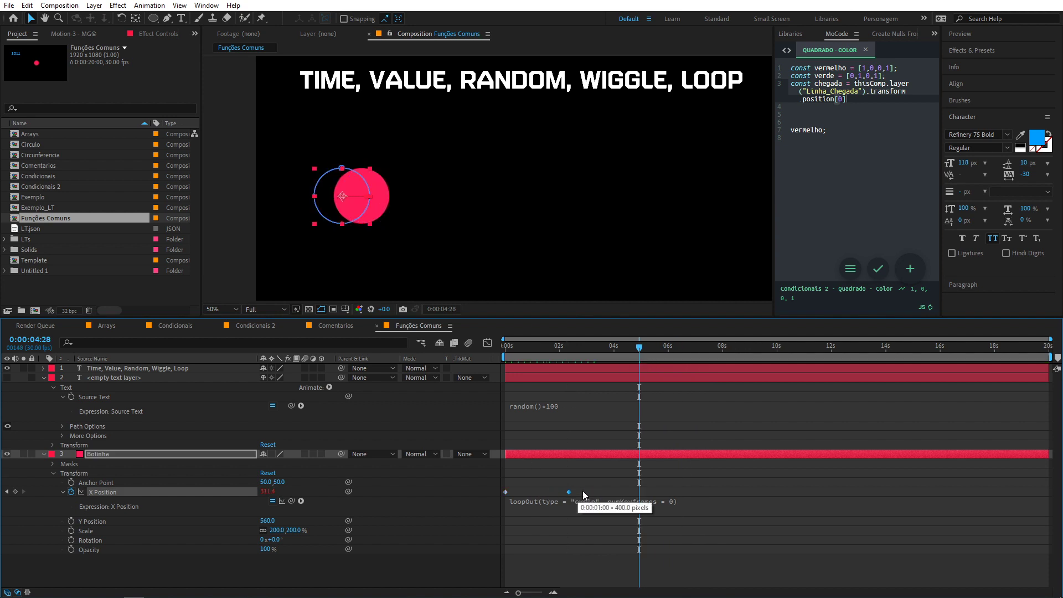
pyautogui.moveTo(576, 355); pyautogui.dragTo(654, 366)
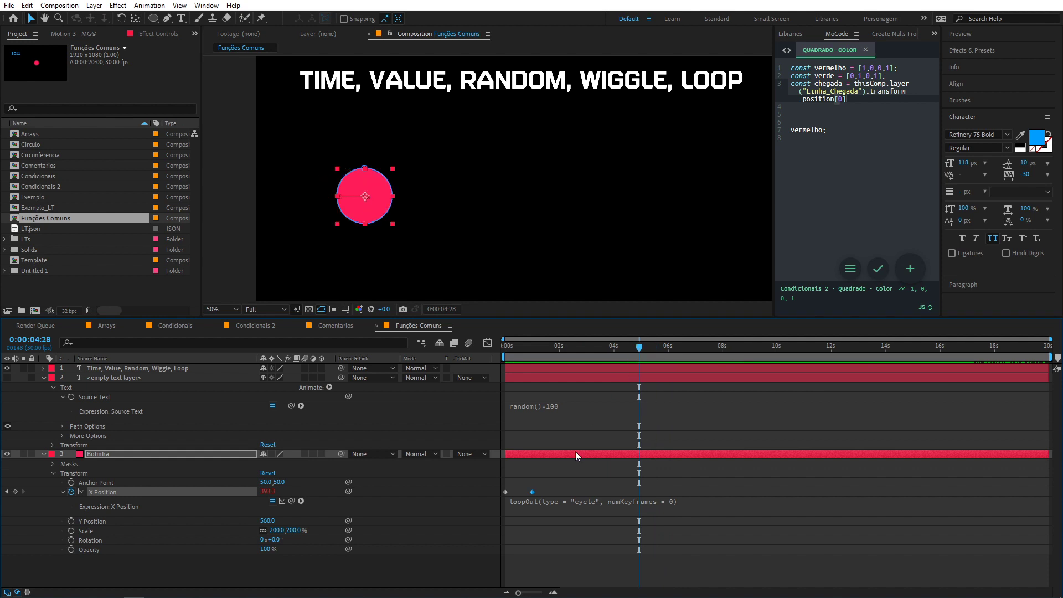
# Step: Change the loopOut type to "pingpong" in the X Position expression and scrub to about 0:00:04:01 to preview it
pyautogui.click(591, 504)
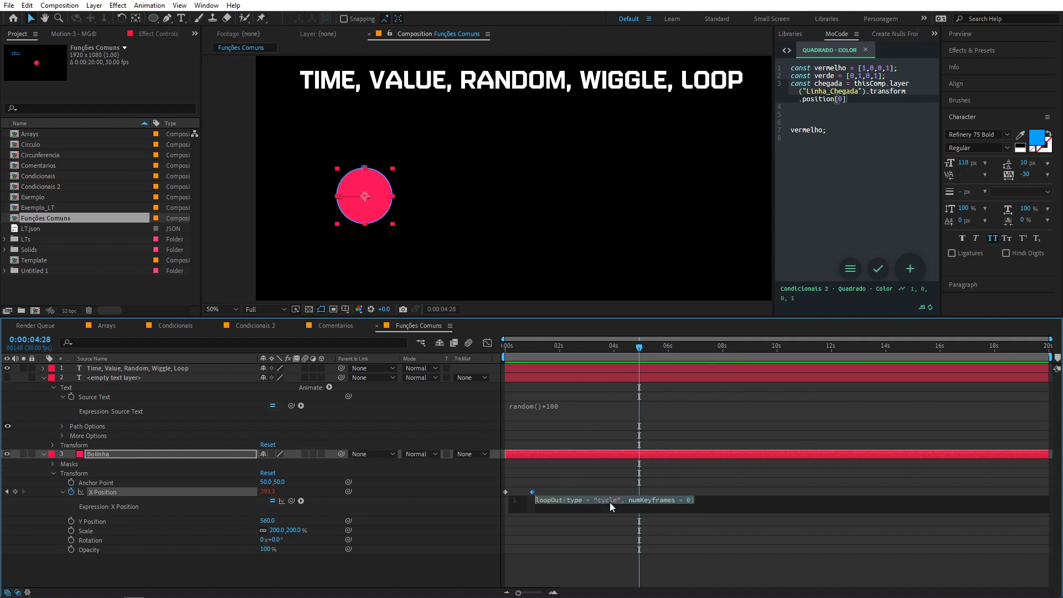
pyautogui.click(612, 502)
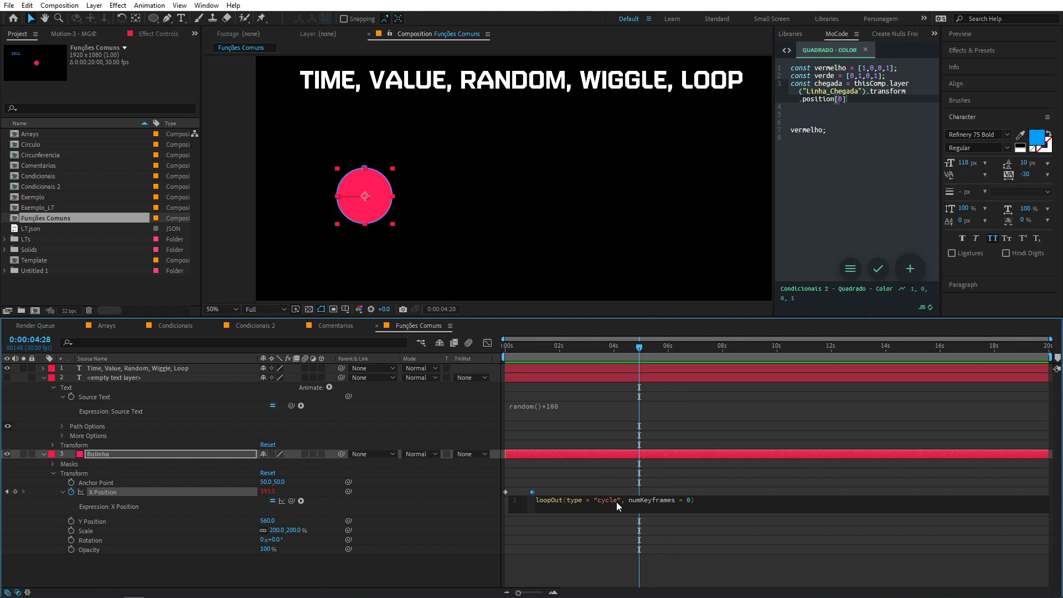
pyautogui.moveTo(505, 349); pyautogui.dragTo(533, 354)
pyautogui.click(596, 502)
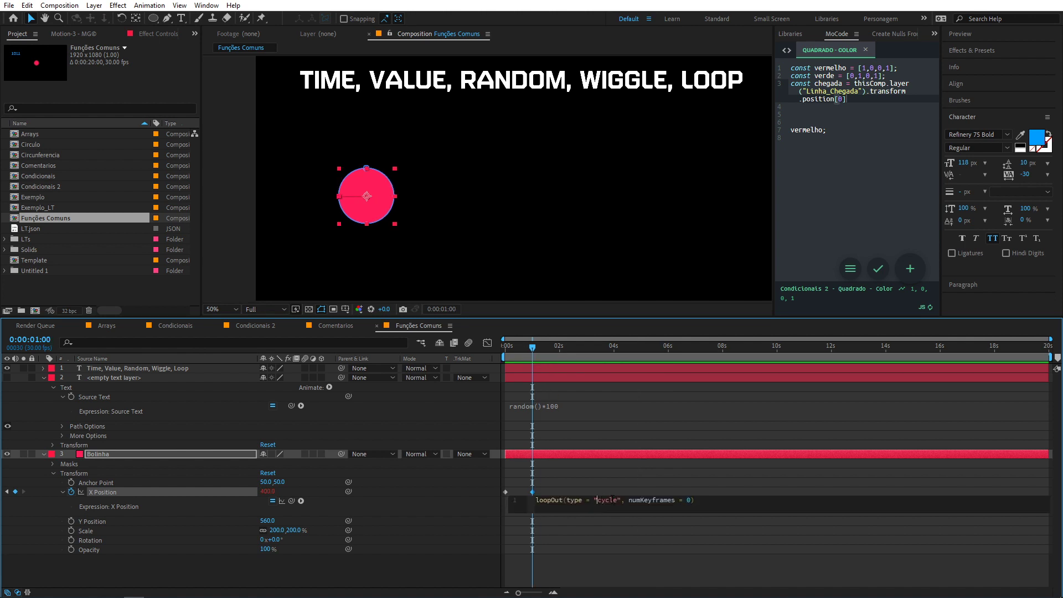
pyautogui.moveTo(617, 501); pyautogui.dragTo(597, 500)
pyautogui.write('pin')
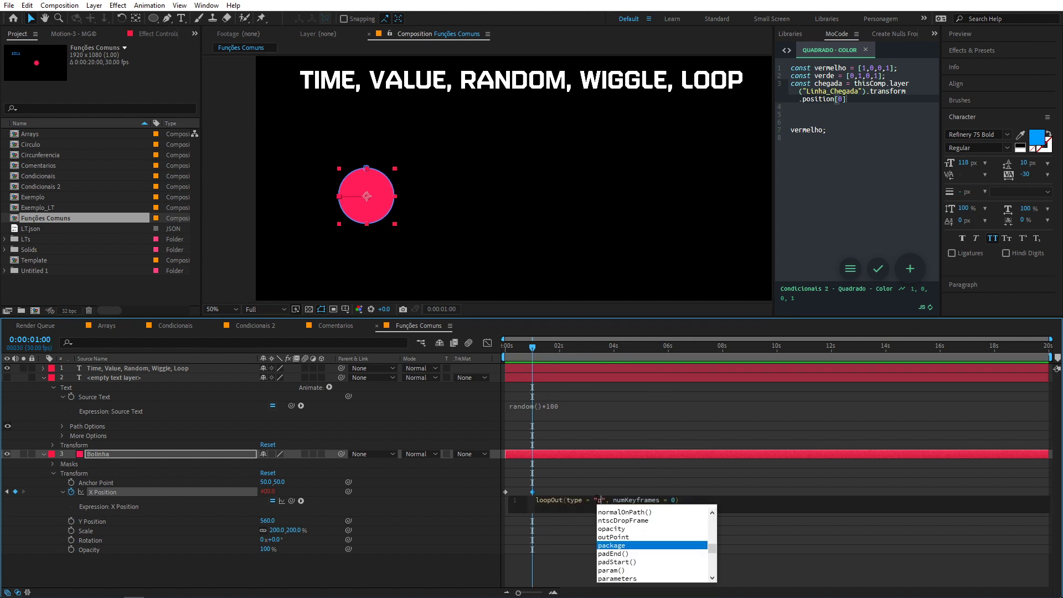
pyautogui.write('gpong')
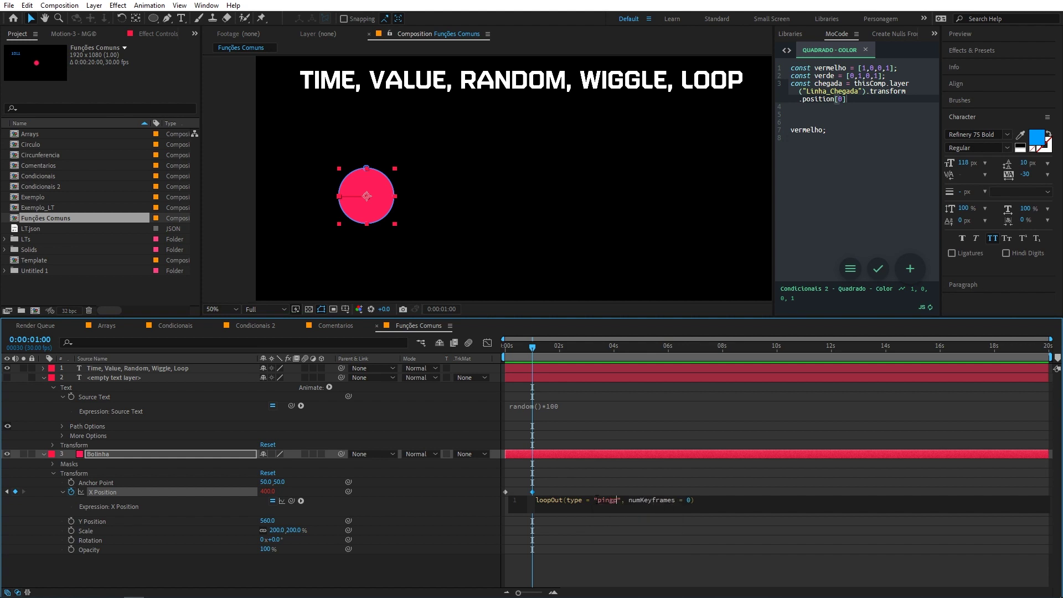
pyautogui.press('KP_Enter')
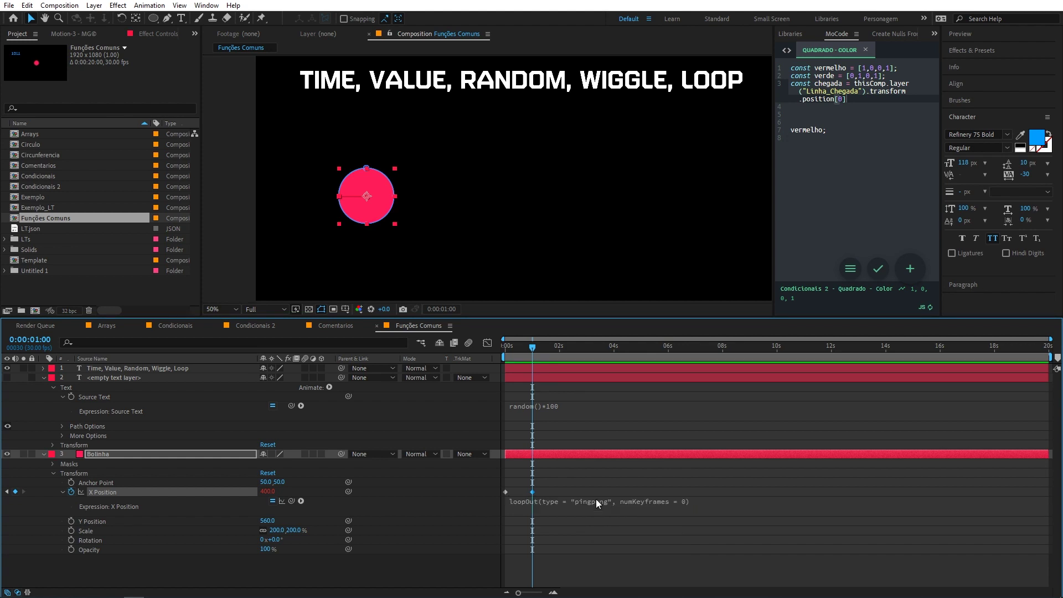
pyautogui.moveTo(508, 361); pyautogui.dragTo(614, 358)
# Step: Change the loopOut type to "offset" in Bolinha's X Position expression
pyautogui.click(596, 494)
pyautogui.click(598, 501)
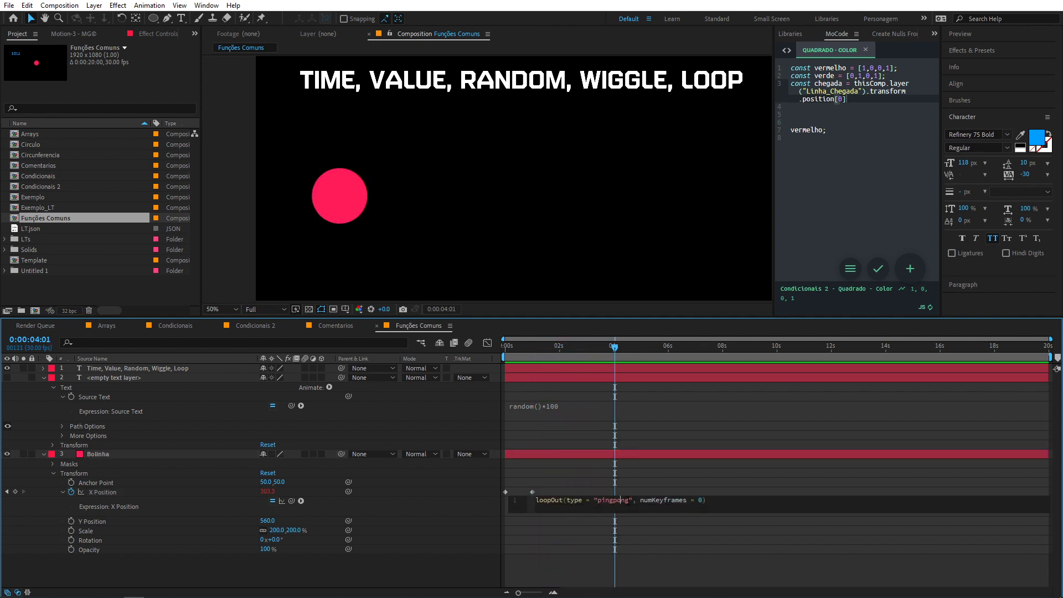
pyautogui.moveTo(624, 502); pyautogui.dragTo(598, 502)
pyautogui.write('offset')
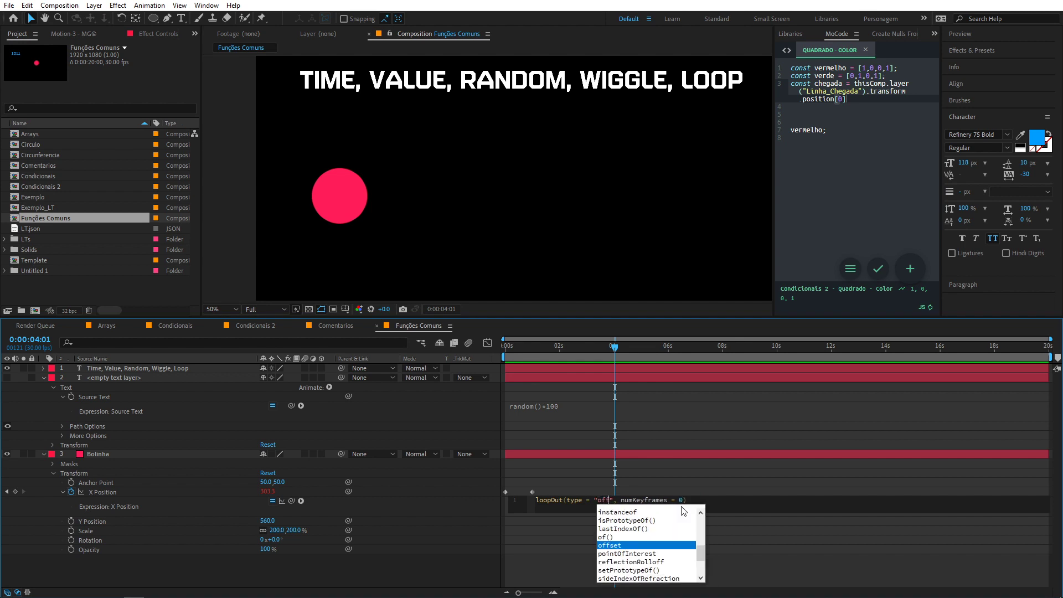
pyautogui.press('Escape')
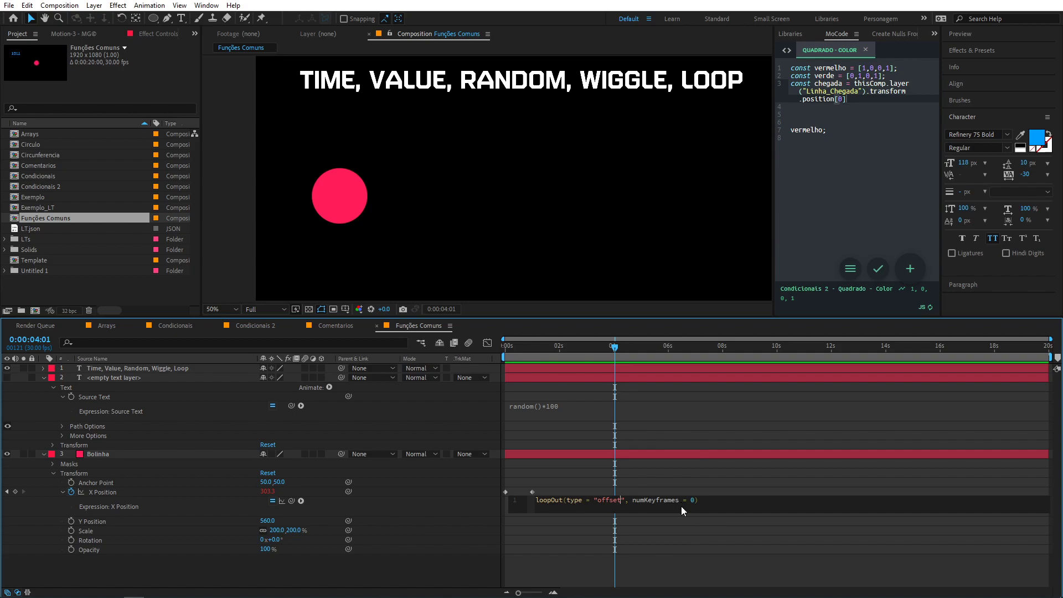
pyautogui.press('KP_Enter')
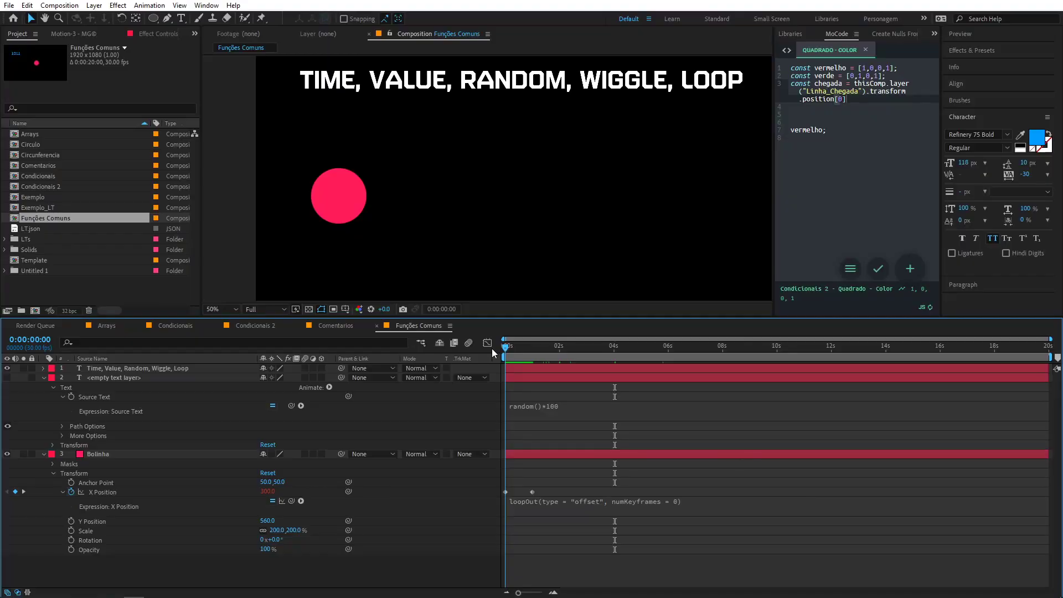
# Step: Preview the offset loop by checking Bolinha at 0:00:01:00 and 0:00:02:00 and scrubbing to about 0:00:16:10
pyautogui.click(532, 348)
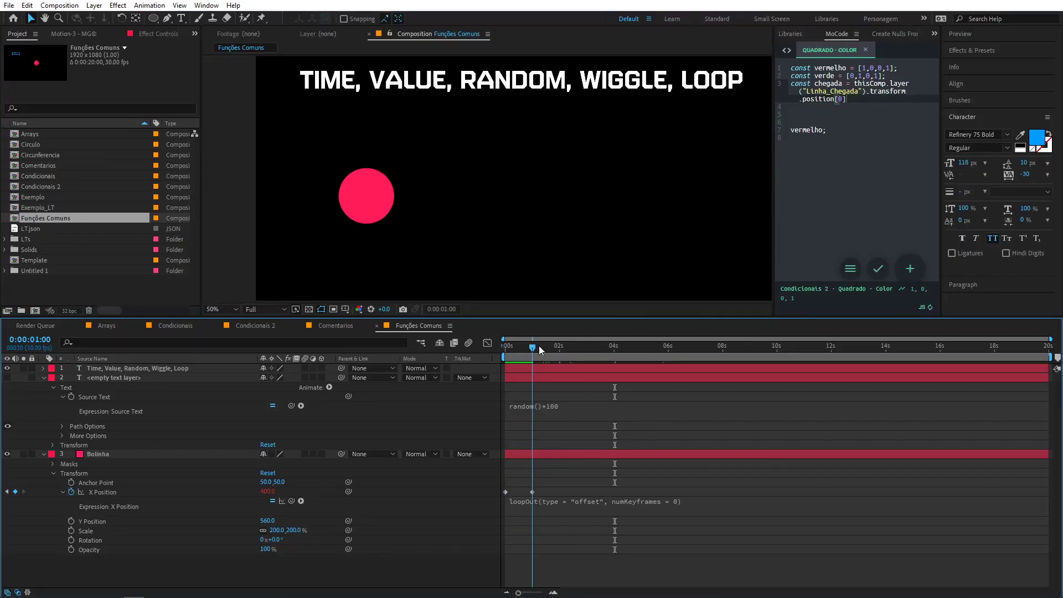
pyautogui.moveTo(540, 349); pyautogui.dragTo(559, 362)
pyautogui.click(531, 349)
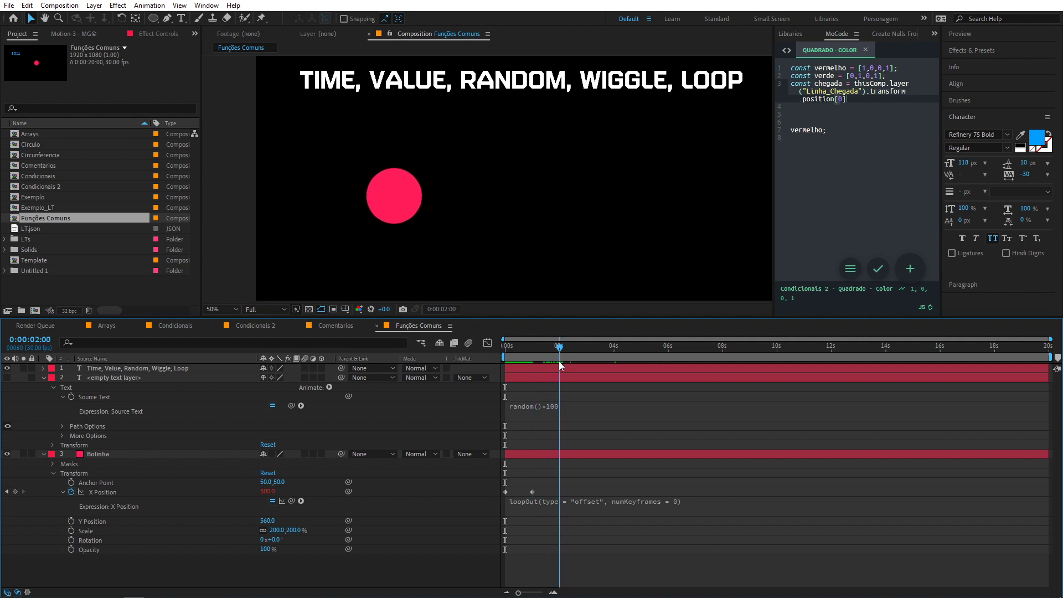
pyautogui.click(282, 500)
pyautogui.moveTo(593, 344); pyautogui.dragTo(949, 358)
pyautogui.moveTo(534, 493)
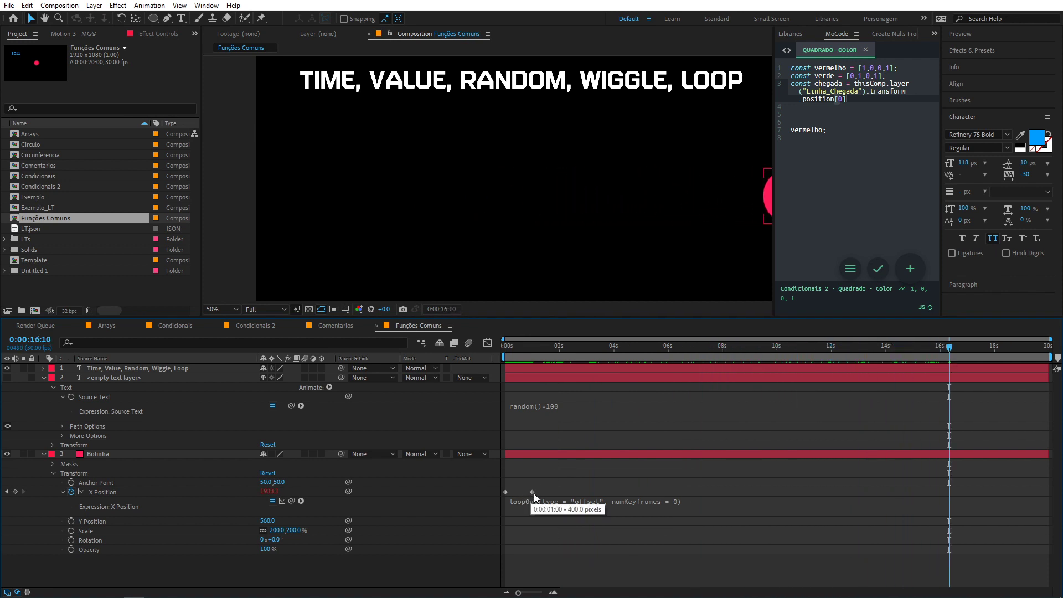